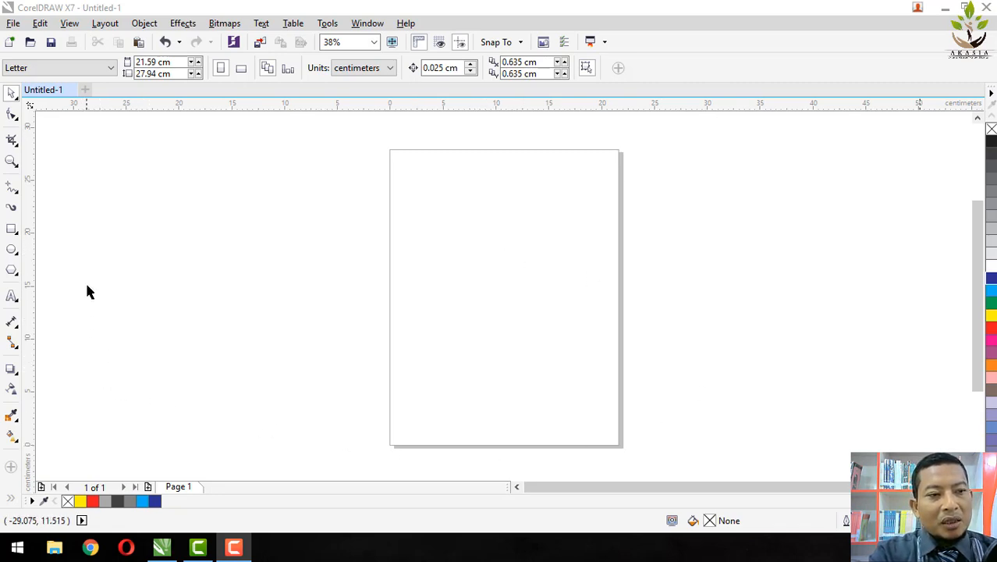
Step: Draw a horizontal rectangle about 16.8 by 8.2 cm in the page's upper half and move it roughly to the page's horizontal centre
{"action": "left_click", "coordinate": [11, 229]}
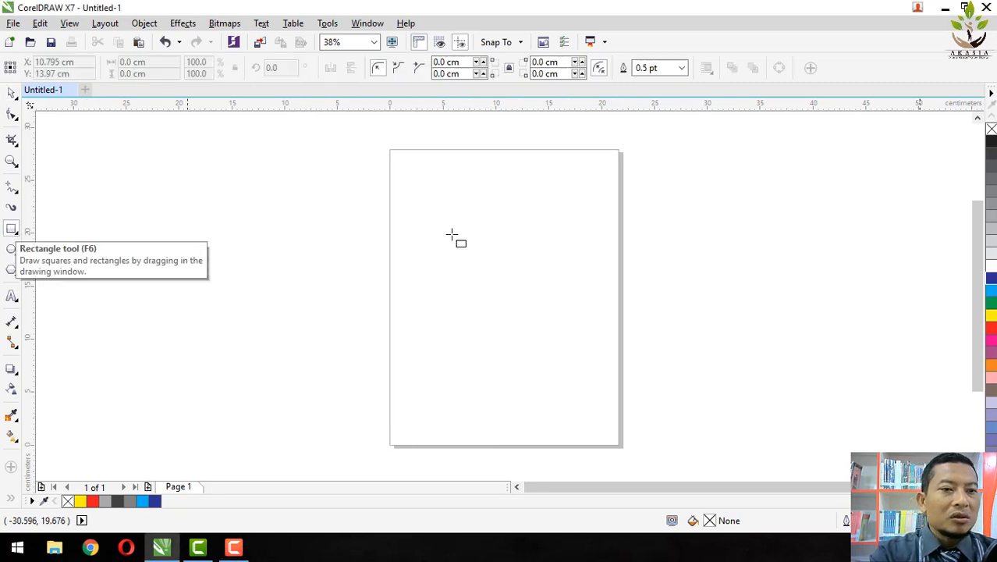
{"action": "left_click_drag", "start_coordinate": [424, 213], "coordinate": [602, 301]}
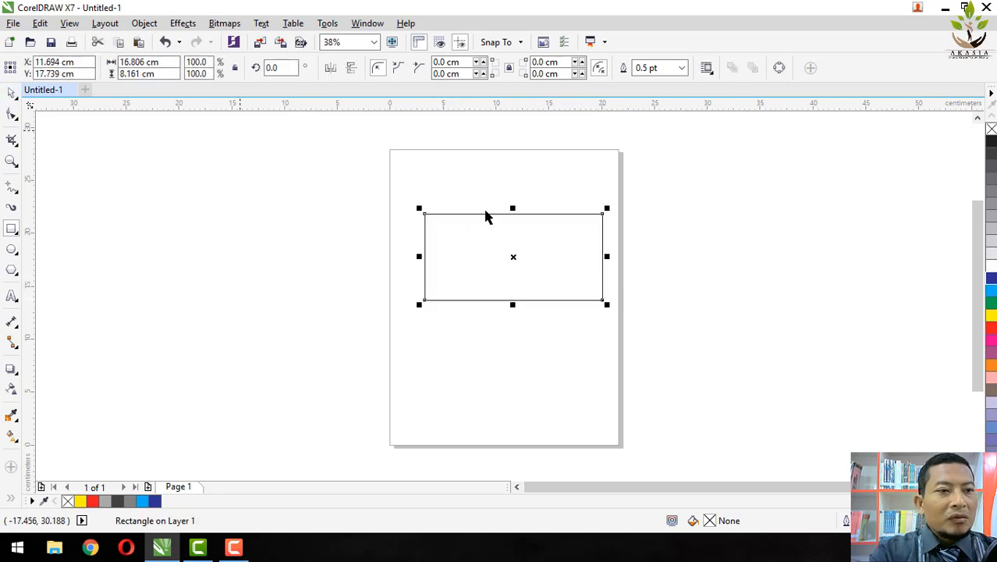
{"action": "key", "text": "space"}
{"action": "left_click_drag", "start_coordinate": [550, 239], "coordinate": [539, 240]}
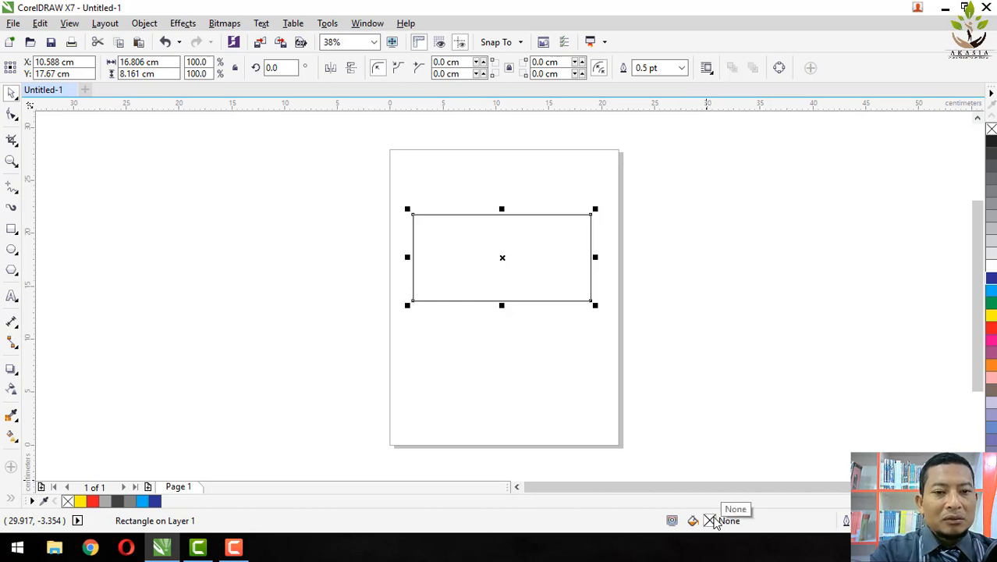
Step: Fill the rectangle with the Bokeh Offset vector pattern
{"action": "double_click", "coordinate": [716, 521]}
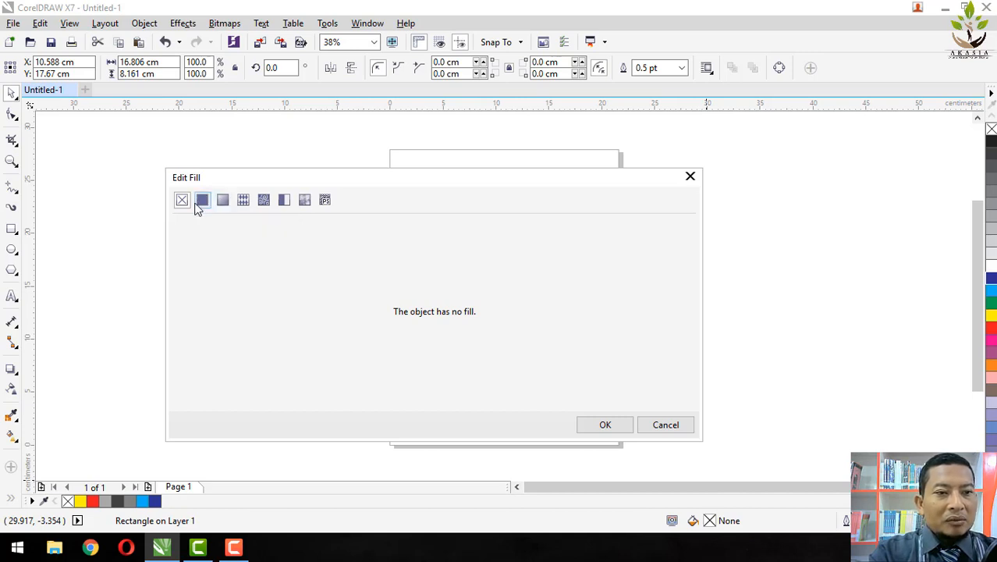
{"action": "left_click", "coordinate": [244, 201]}
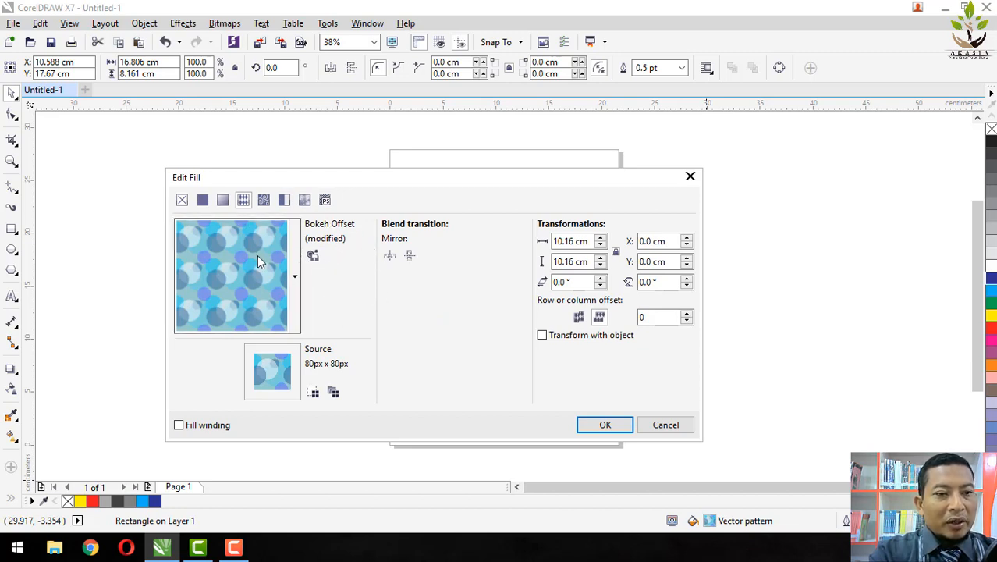
{"action": "left_click", "coordinate": [295, 271]}
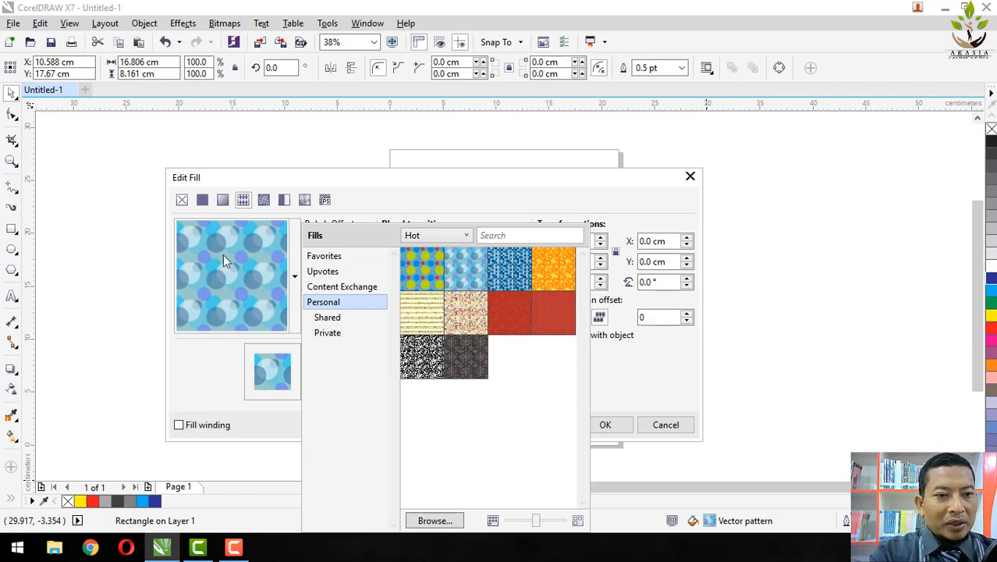
{"action": "left_click", "coordinate": [473, 283]}
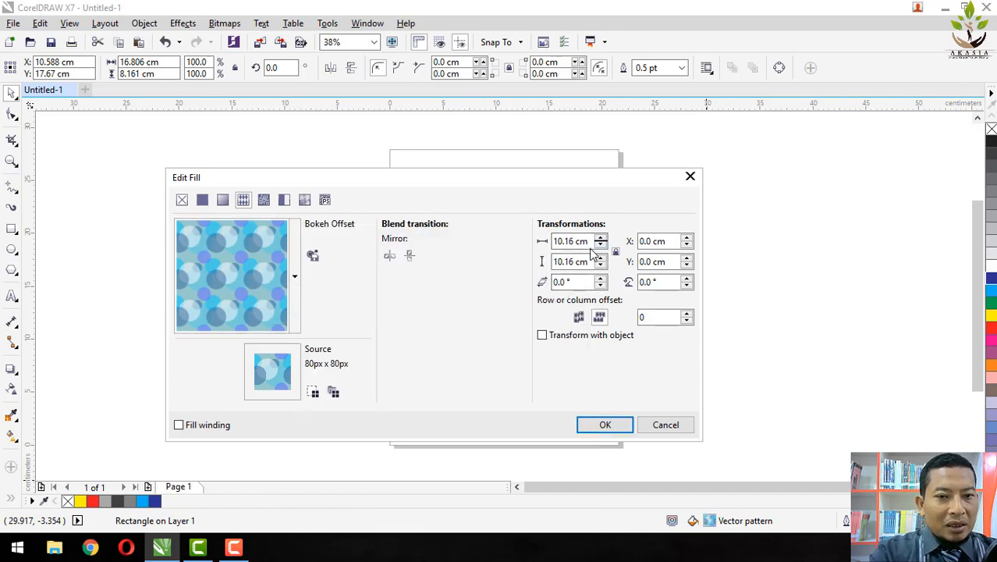
{"action": "left_click", "coordinate": [607, 425]}
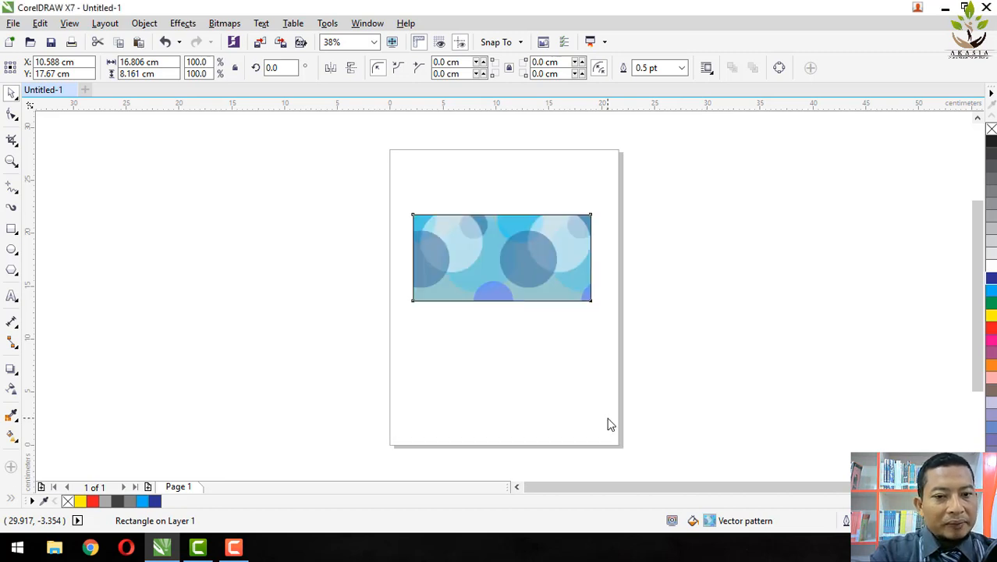
Step: Copy the patterned rectangle and paste the duplicate exactly on top of it
{"action": "left_click", "coordinate": [522, 345]}
{"action": "left_click", "coordinate": [533, 296]}
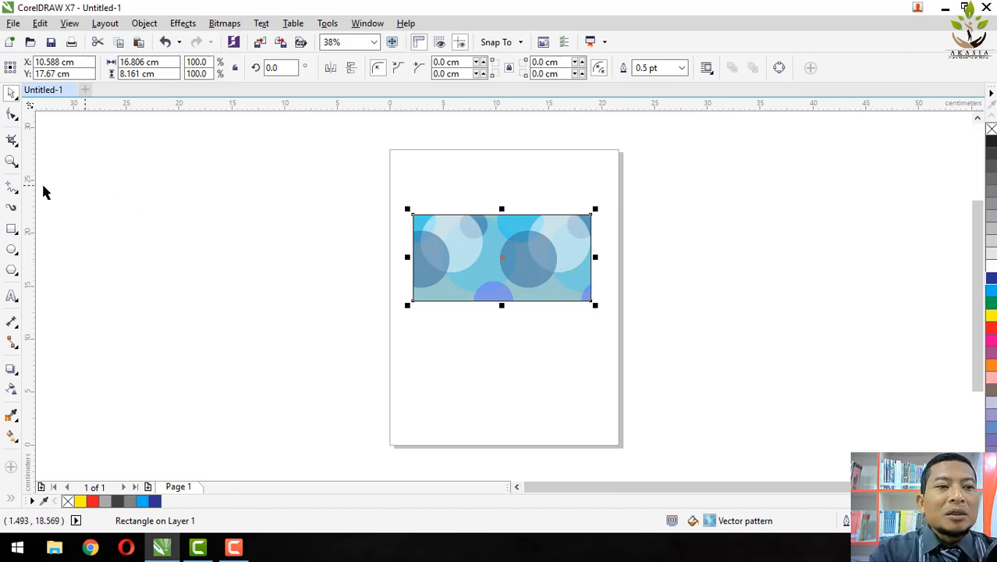
{"action": "left_click", "coordinate": [39, 23]}
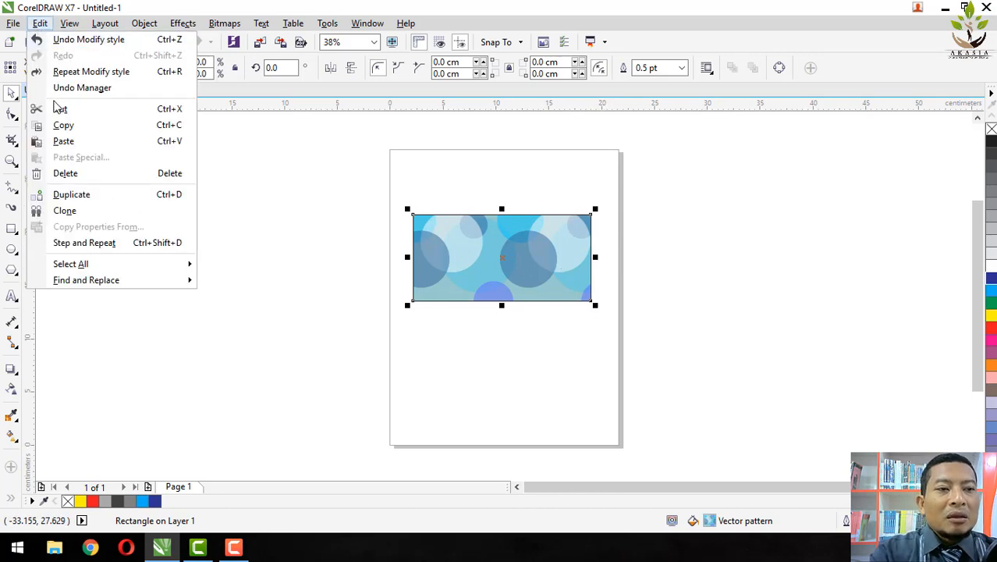
{"action": "left_click", "coordinate": [56, 125]}
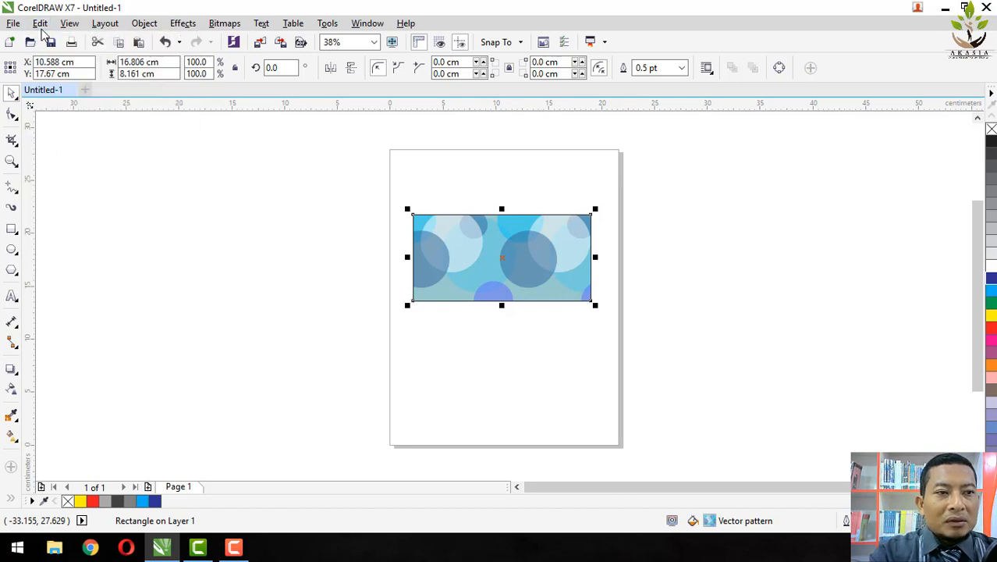
{"action": "left_click", "coordinate": [39, 24]}
{"action": "left_click", "coordinate": [60, 141]}
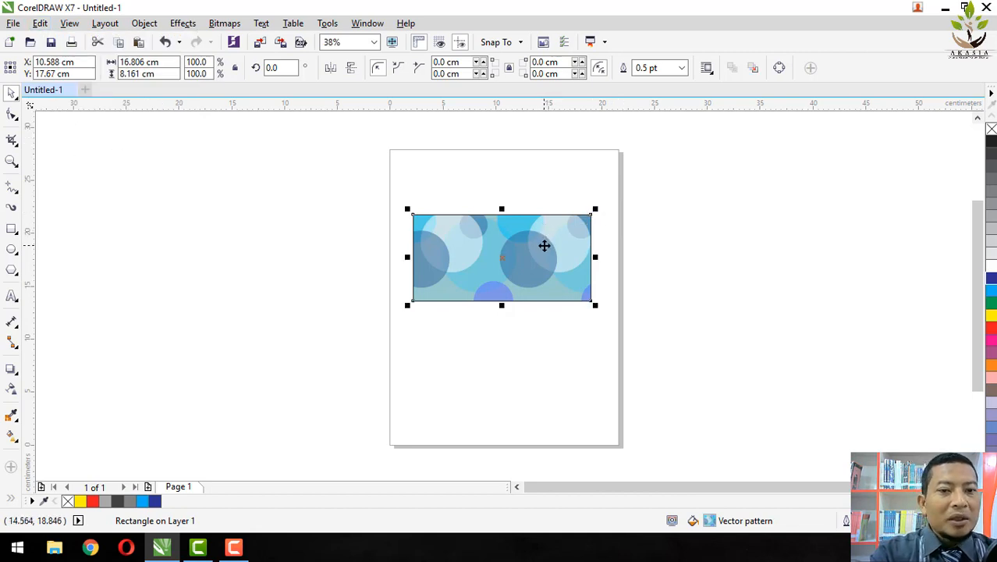
{"action": "left_click_drag", "start_coordinate": [544, 245], "coordinate": [581, 265]}
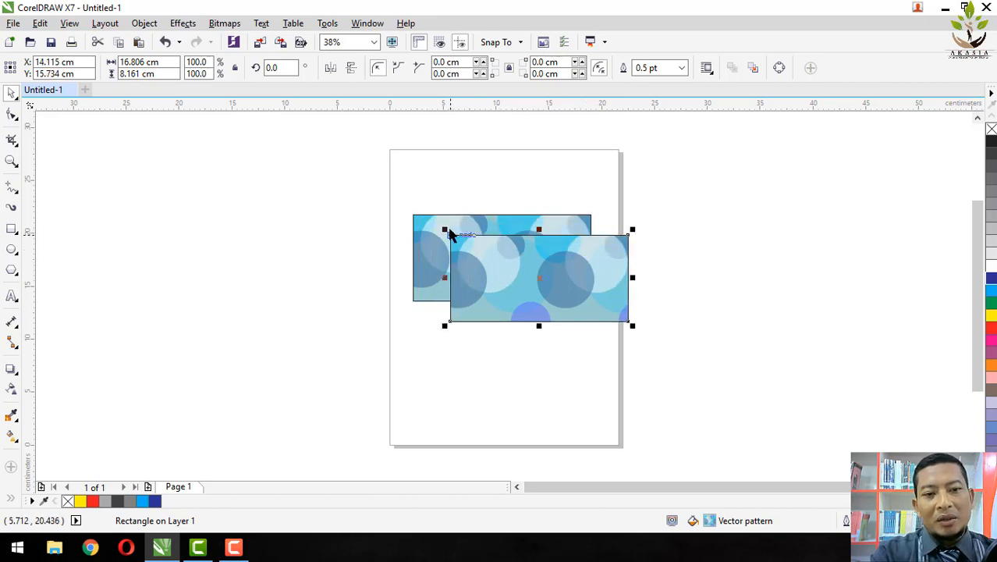
{"action": "left_click", "coordinate": [164, 41]}
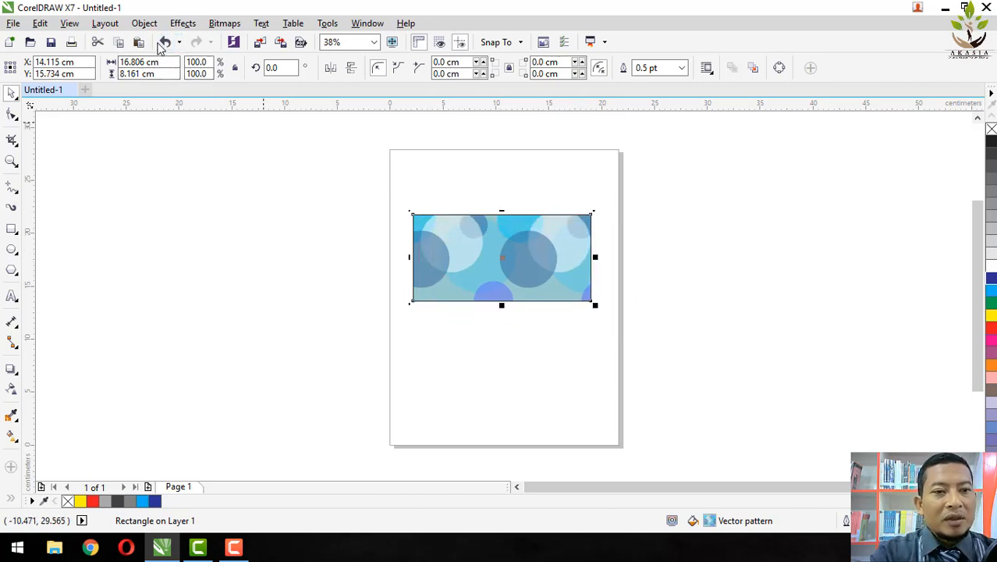
Step: Fill the pasted top rectangle with solid yellow, keeping it exactly over the patterned one
{"action": "left_click", "coordinate": [991, 316]}
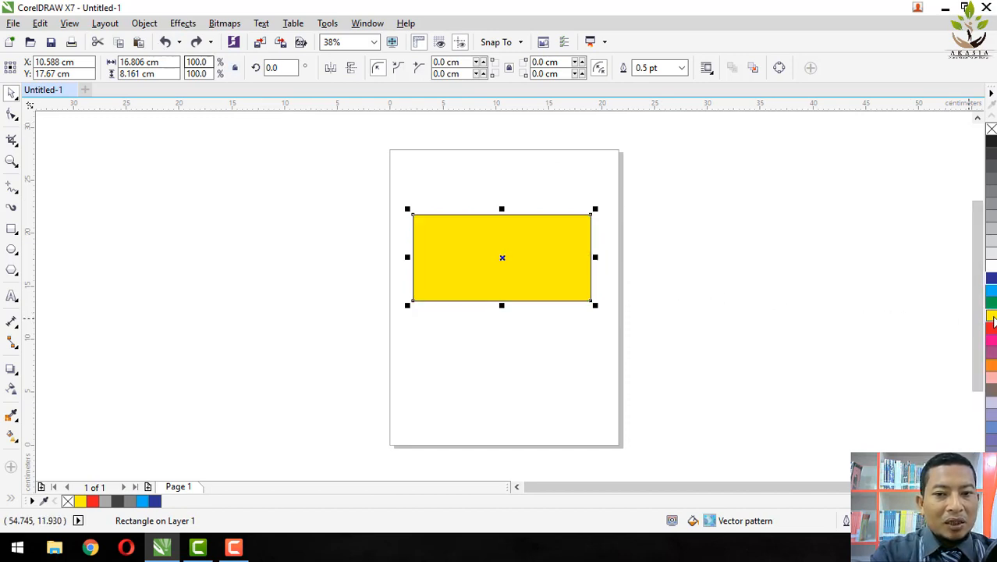
{"action": "left_click_drag", "start_coordinate": [533, 262], "coordinate": [543, 274]}
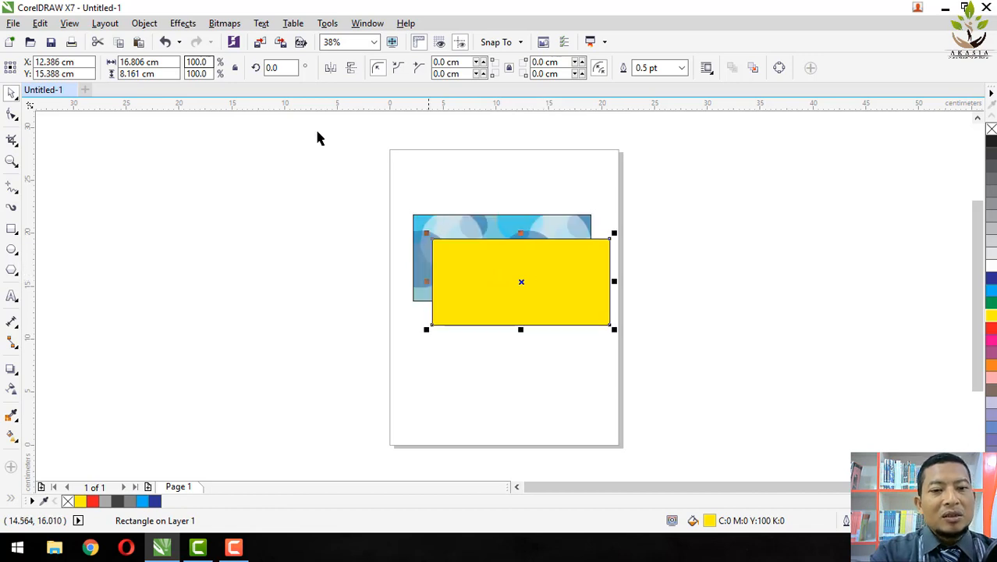
{"action": "left_click", "coordinate": [164, 43]}
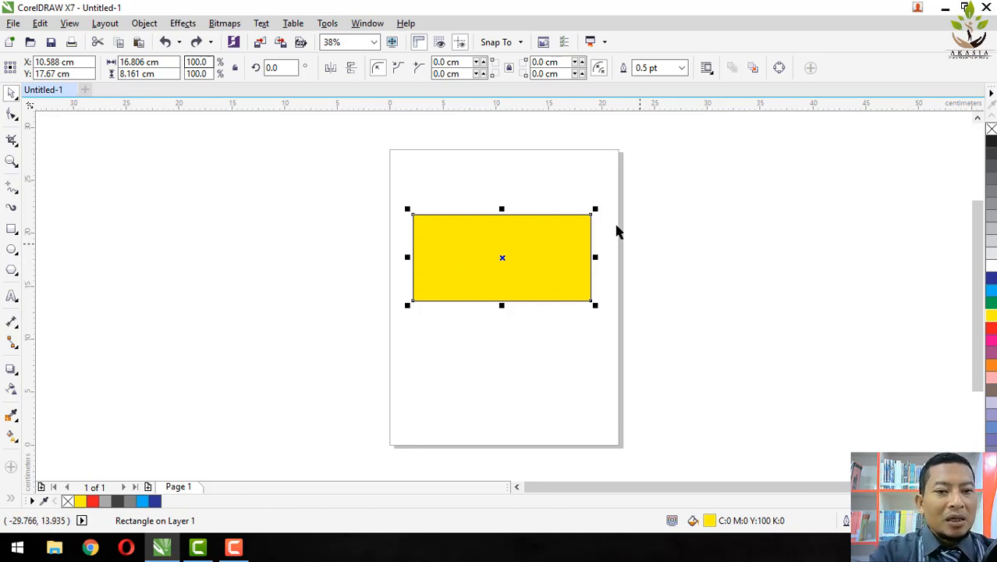
Step: Apply a -90° linear transparency to the yellow rectangle, fading from its top edge to just below its bottom edge, with the midpoint shifted downward
{"action": "left_click", "coordinate": [11, 390]}
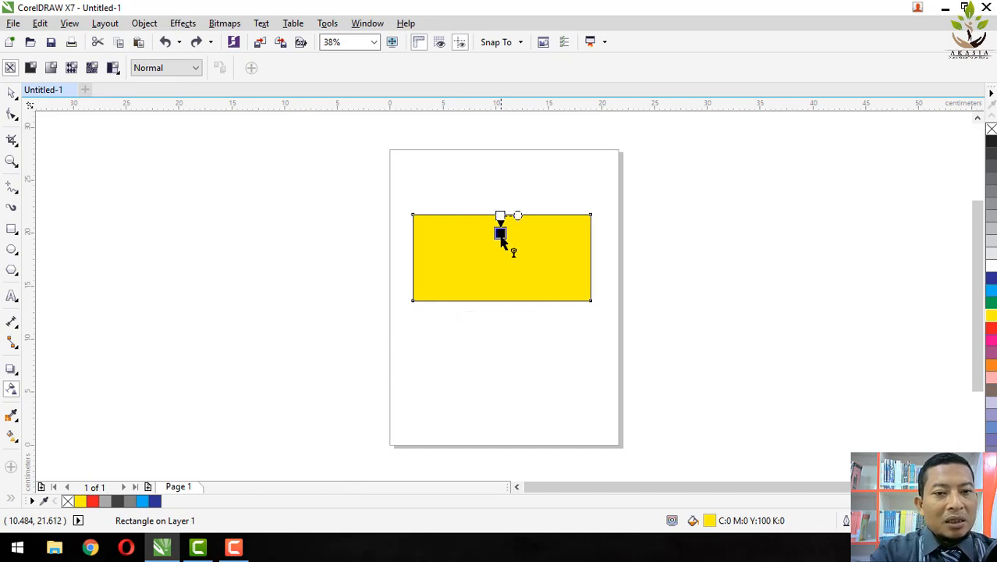
{"action": "left_click_drag", "start_coordinate": [501, 242], "coordinate": [499, 318]}
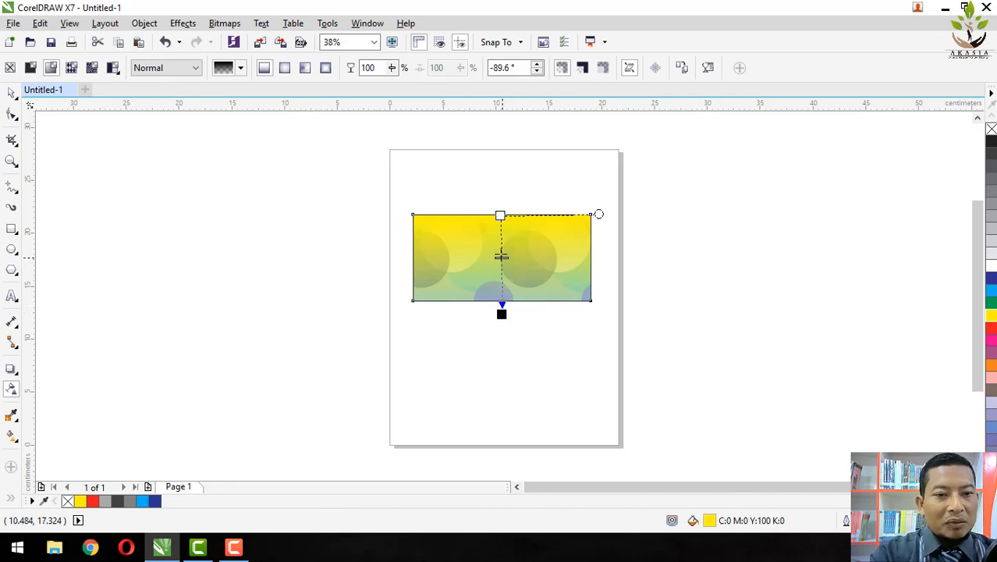
{"action": "left_click", "coordinate": [500, 215]}
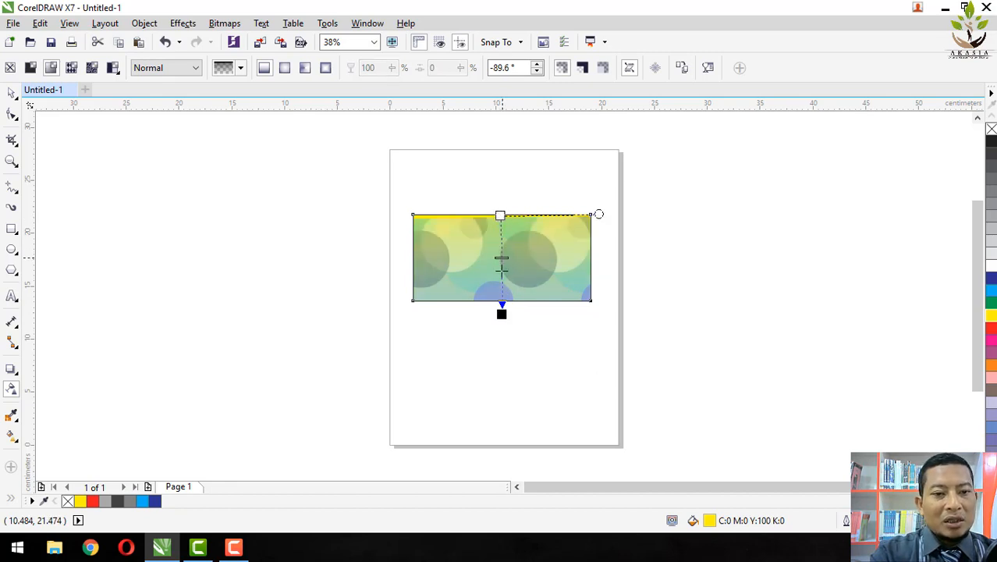
{"action": "left_click", "coordinate": [501, 310]}
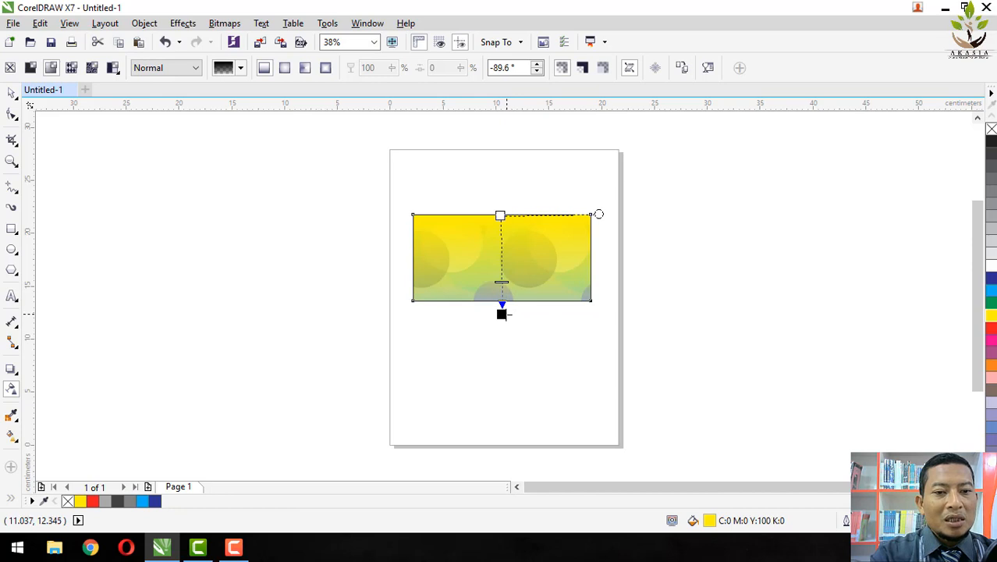
{"action": "mouse_move", "coordinate": [501, 313]}
{"action": "left_mouse_down"}
{"action": "mouse_move", "coordinate": [498, 359]}
{"action": "mouse_move", "coordinate": [500, 315]}
{"action": "left_mouse_up"}
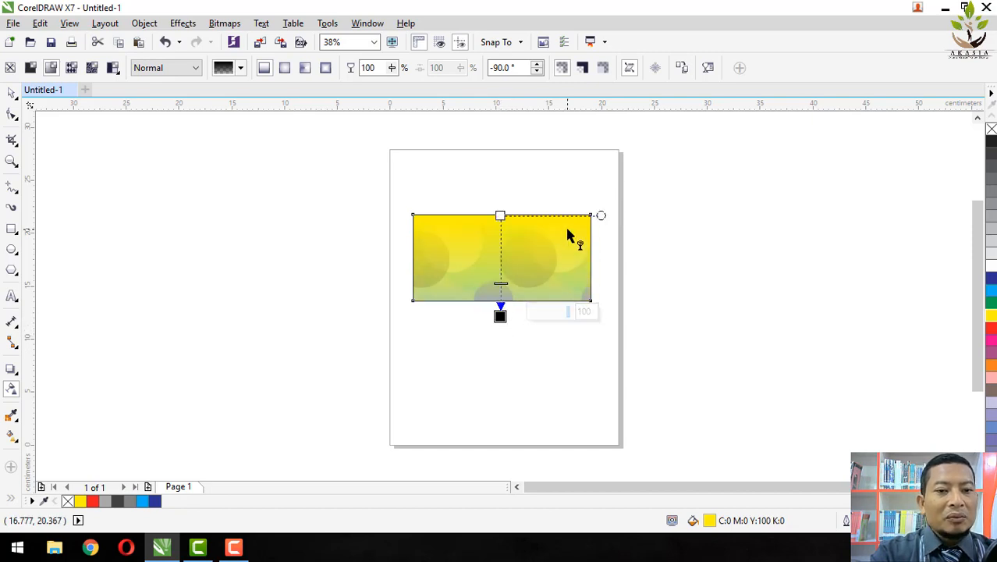
{"action": "left_click", "coordinate": [9, 94]}
{"action": "left_click", "coordinate": [285, 226]}
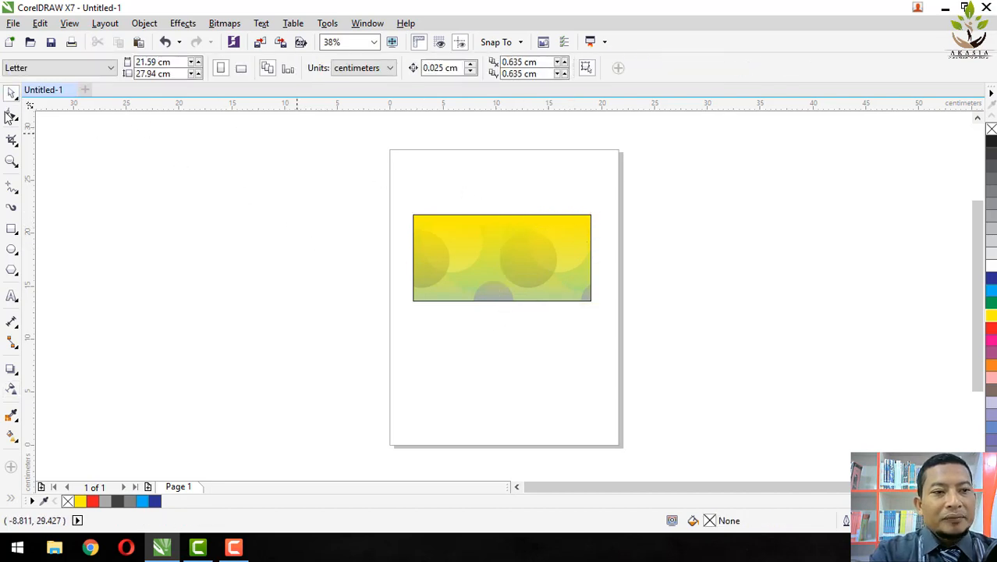
Step: Draw a narrow vertical rectangle about 0.71 cm wide and 3.12 cm high on the banner, left of its centre
{"action": "left_click", "coordinate": [11, 161]}
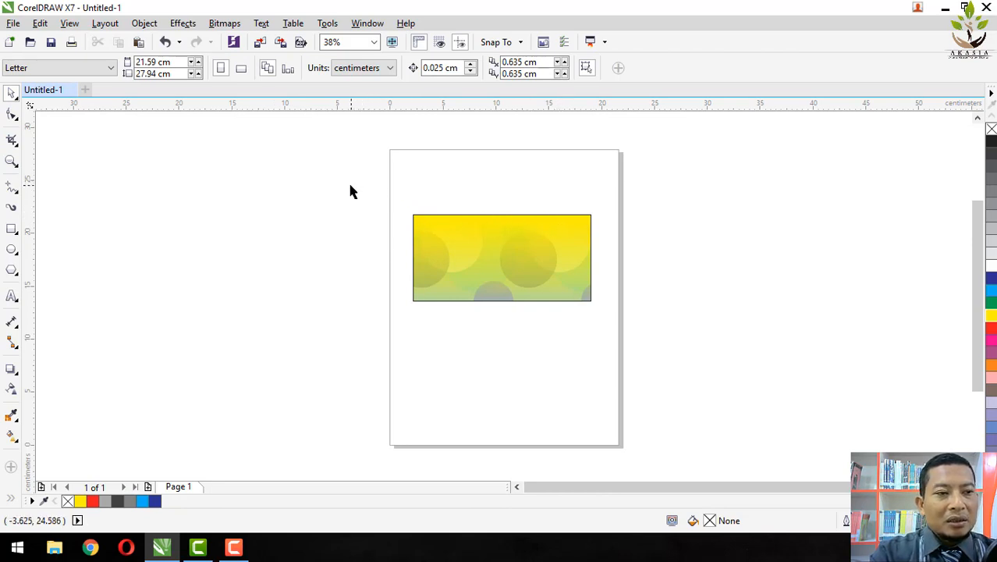
{"action": "left_click", "coordinate": [12, 162]}
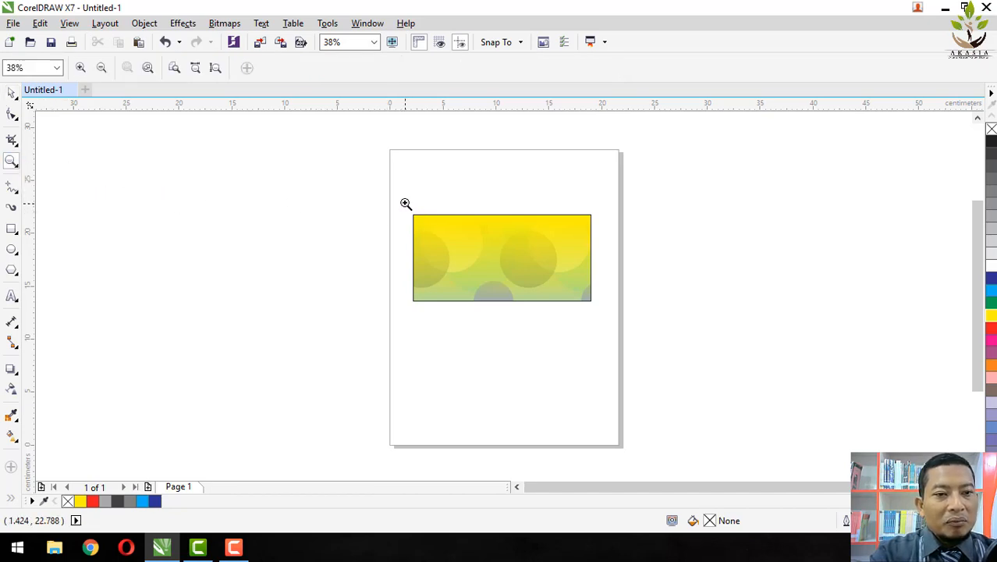
{"action": "left_click_drag", "start_coordinate": [404, 203], "coordinate": [610, 319]}
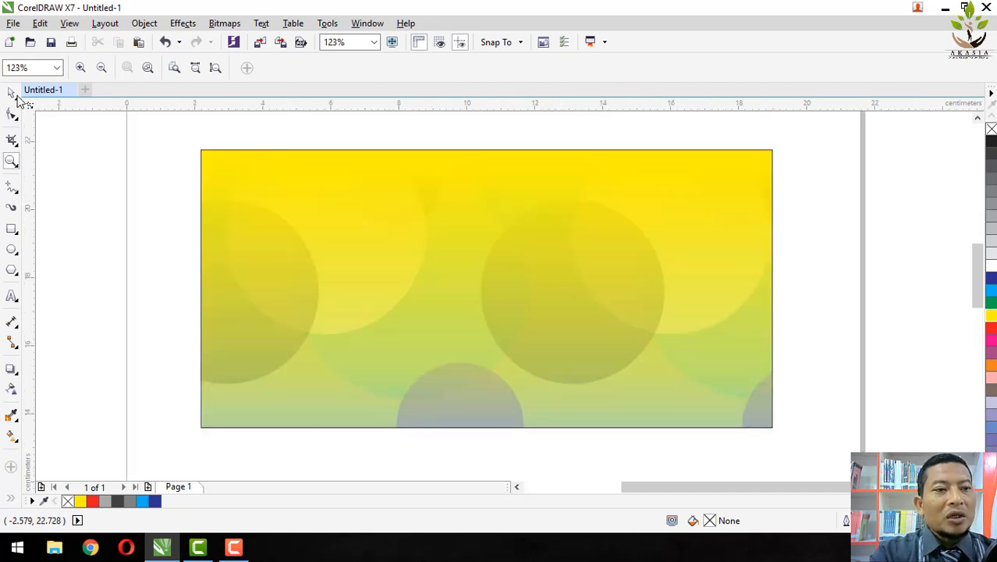
{"action": "left_click", "coordinate": [12, 93]}
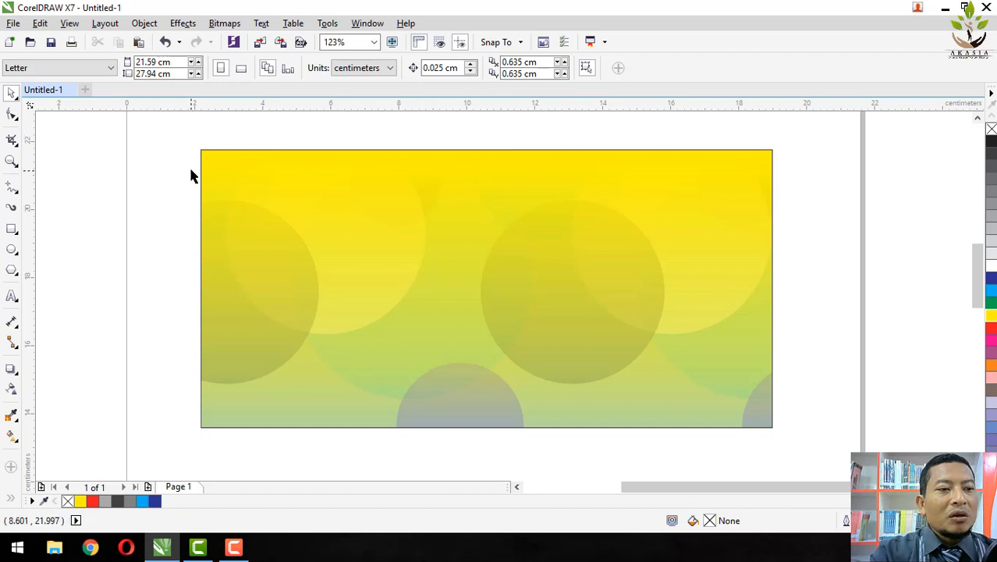
{"action": "left_click", "coordinate": [11, 229]}
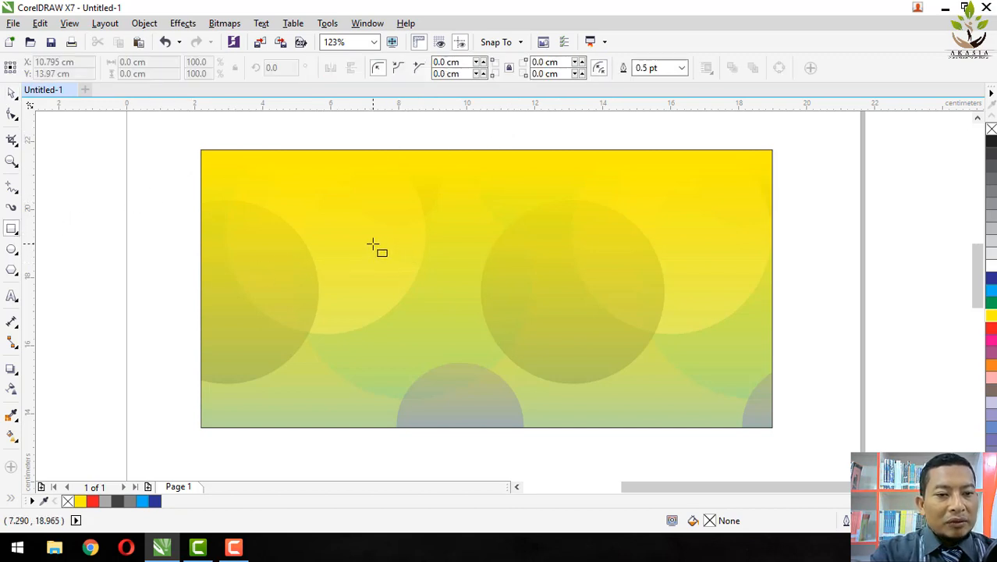
{"action": "left_click_drag", "start_coordinate": [373, 243], "coordinate": [397, 330]}
{"action": "left_click_drag", "start_coordinate": [384, 237], "coordinate": [388, 219]}
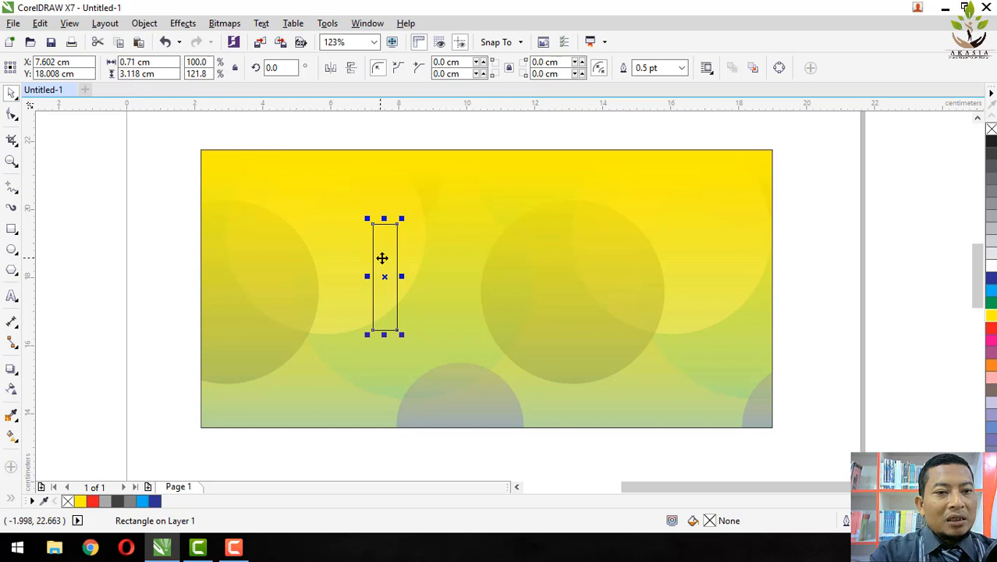
Step: Fill the narrow rectangle with red and set its outline width to None
{"action": "left_click", "coordinate": [991, 330]}
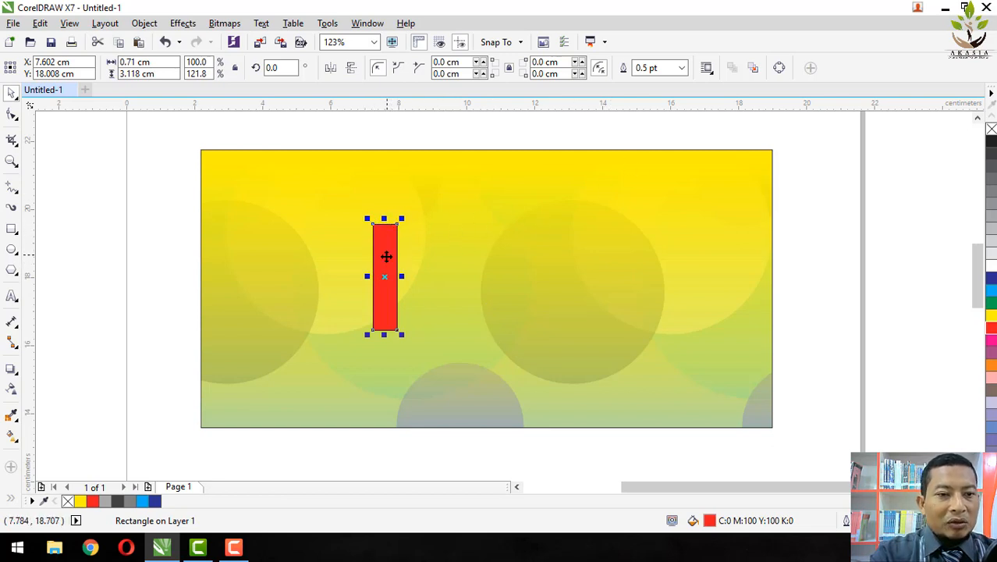
{"action": "left_click", "coordinate": [683, 69]}
{"action": "left_click", "coordinate": [670, 82]}
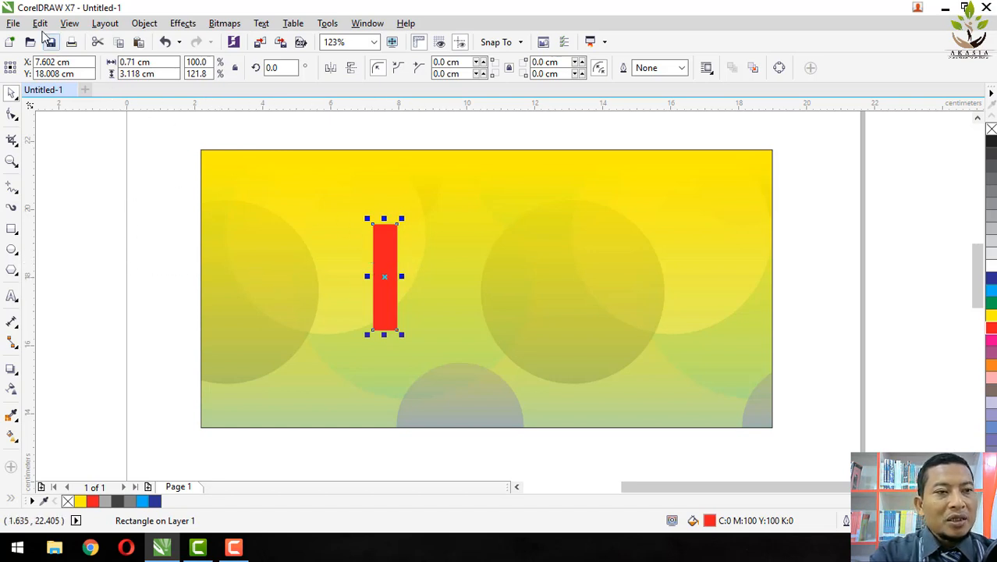
Step: Copy the red bar and paste the duplicate in place on top of it
{"action": "left_click", "coordinate": [38, 26]}
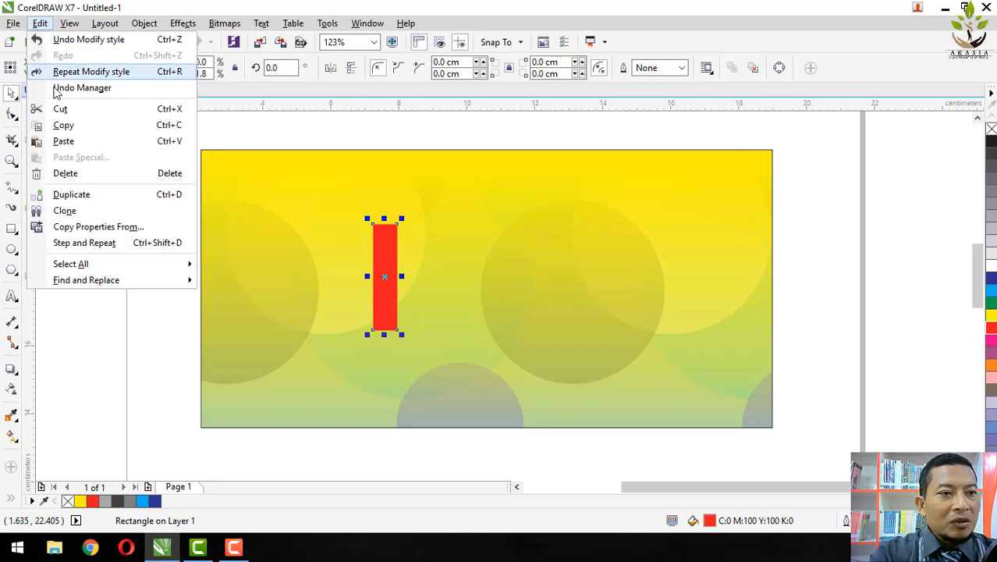
{"action": "left_click", "coordinate": [63, 124]}
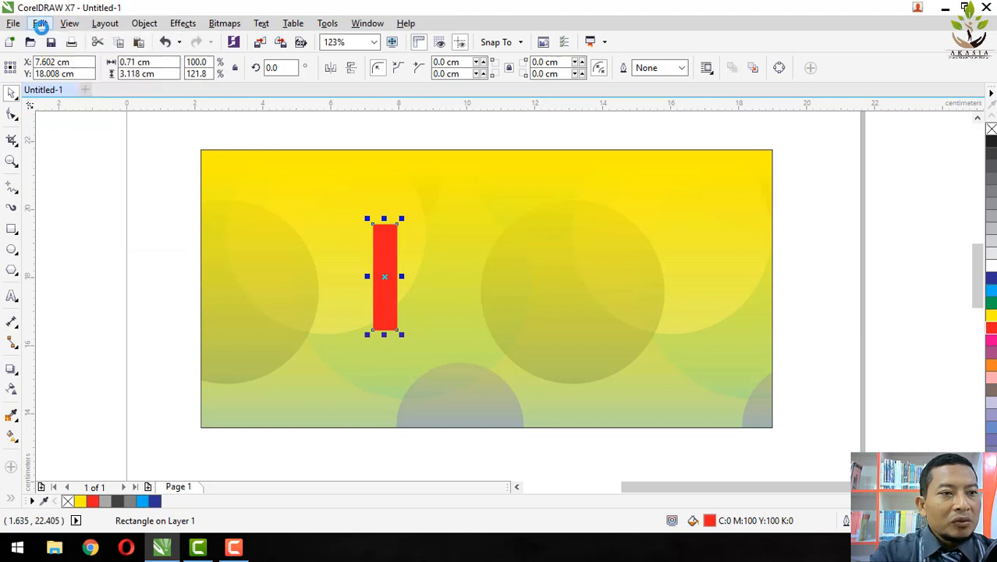
{"action": "left_click", "coordinate": [39, 24]}
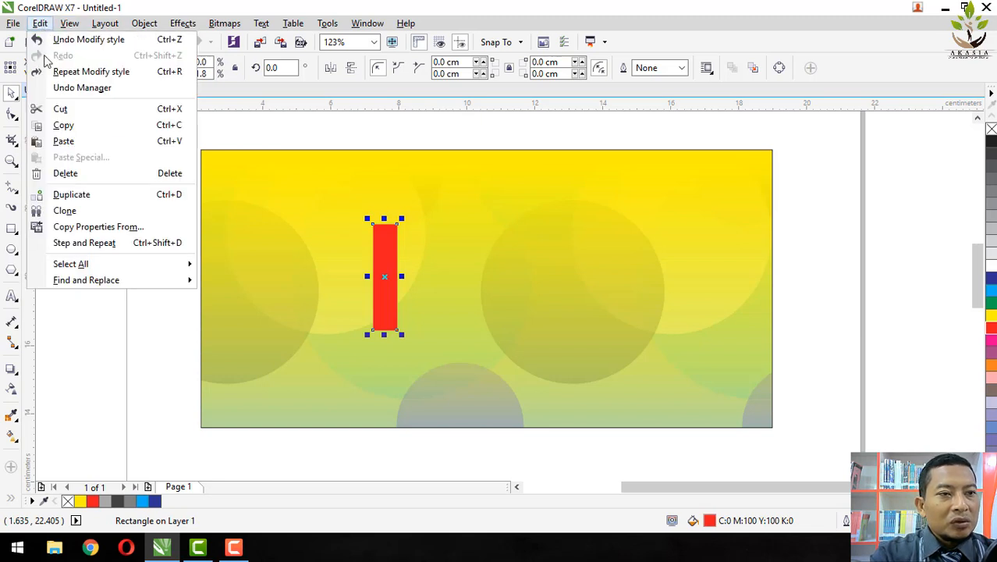
{"action": "left_click", "coordinate": [51, 144]}
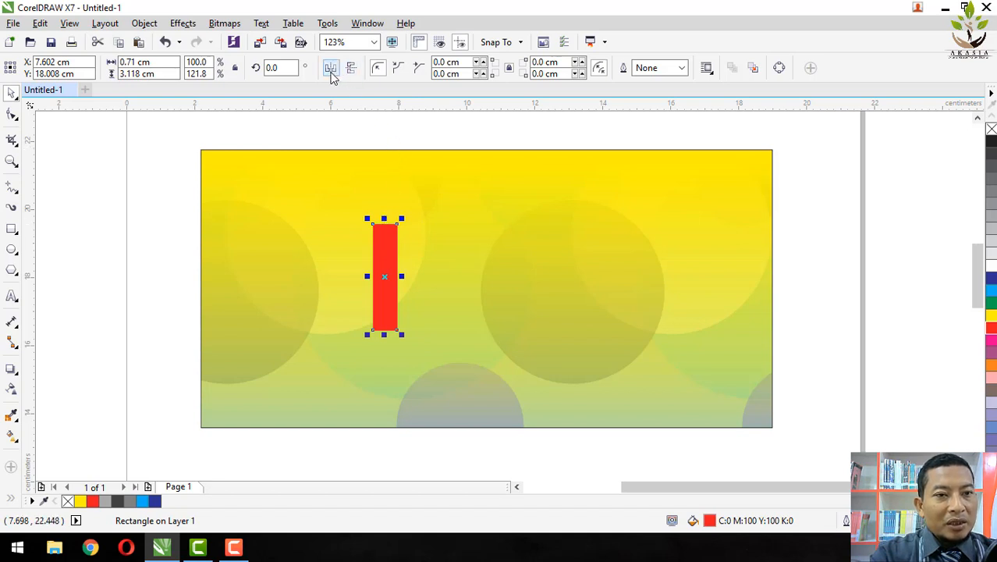
Step: Flip the duplicate bar below the original at about 2.06 cm high, slanting its lower end rightward to about 1.38 cm overall width, with a slight gap
{"action": "left_click_drag", "start_coordinate": [384, 218], "coordinate": [382, 395]}
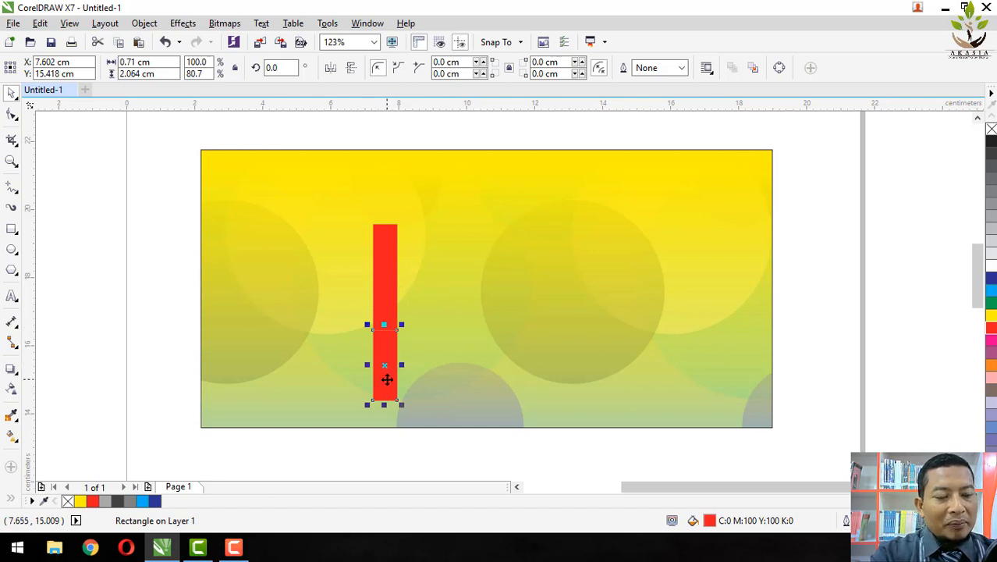
{"action": "left_click", "coordinate": [388, 379]}
{"action": "left_click_drag", "start_coordinate": [384, 404], "coordinate": [408, 403]}
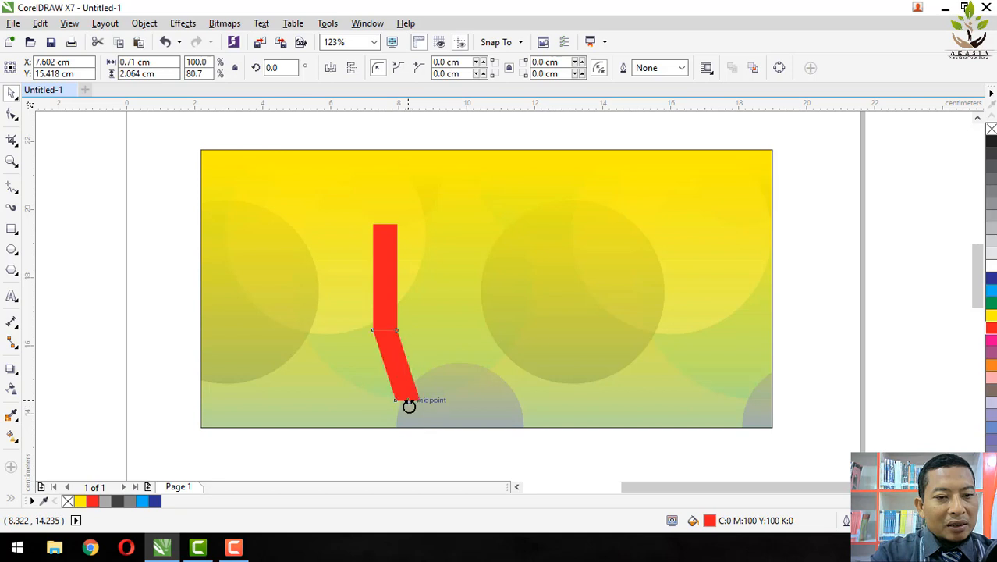
{"action": "left_click", "coordinate": [312, 394]}
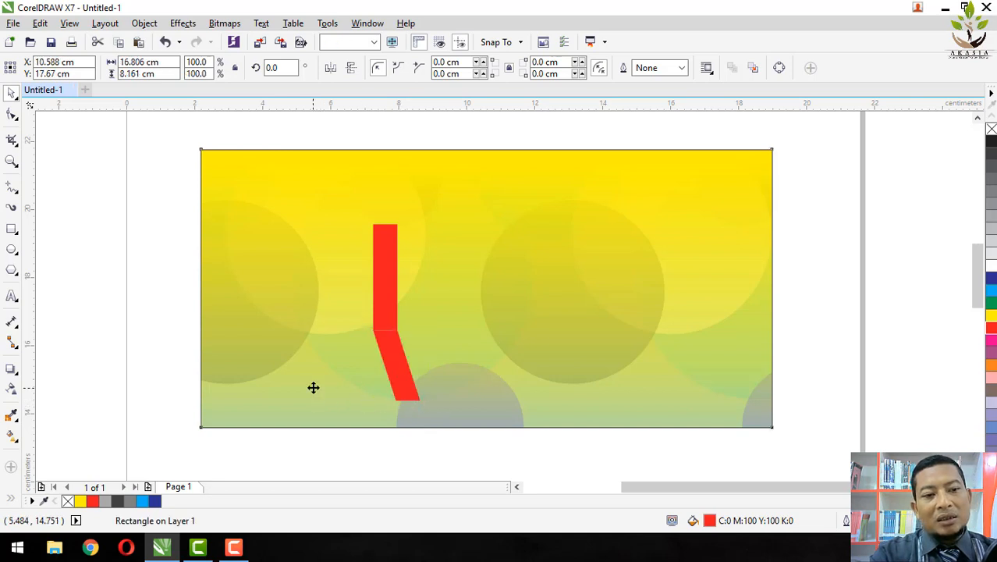
{"action": "left_click", "coordinate": [385, 363]}
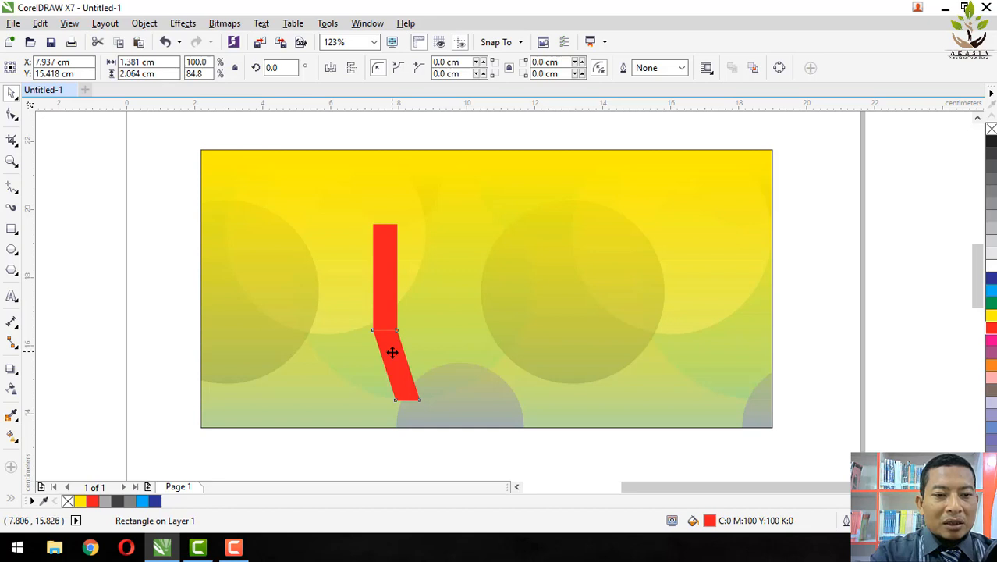
{"action": "left_click_drag", "start_coordinate": [392, 352], "coordinate": [393, 353]}
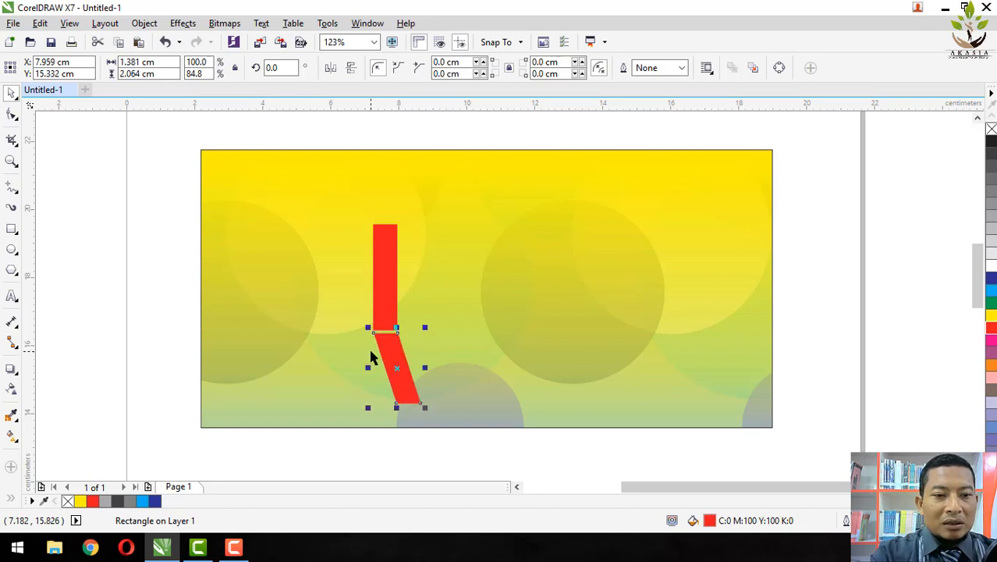
Step: Apply a linear transparency to the slanted reflection, fading from its upper end to just past its lower end, with the midpoint moved upward
{"action": "left_click", "coordinate": [12, 390]}
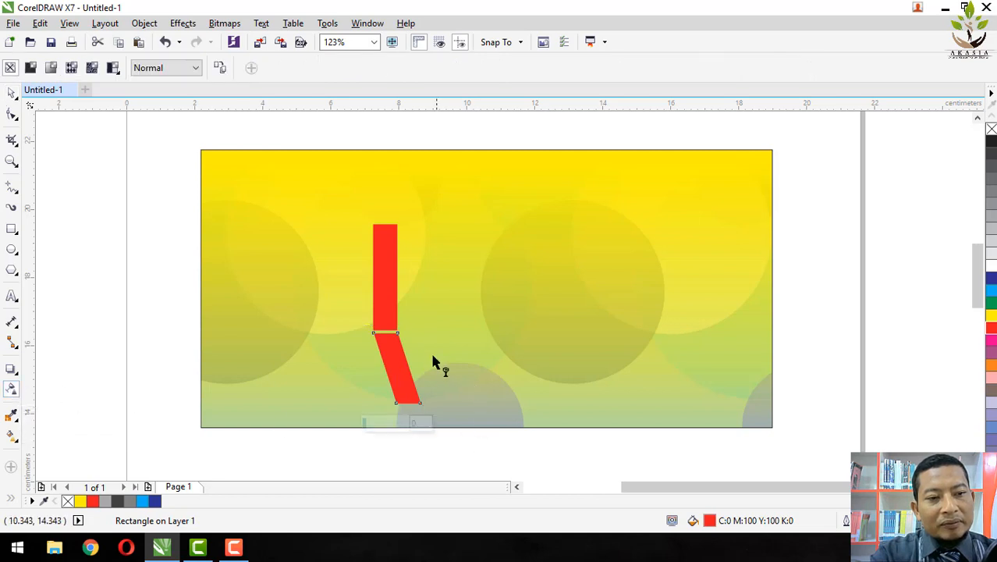
{"action": "left_click_drag", "start_coordinate": [387, 338], "coordinate": [413, 417]}
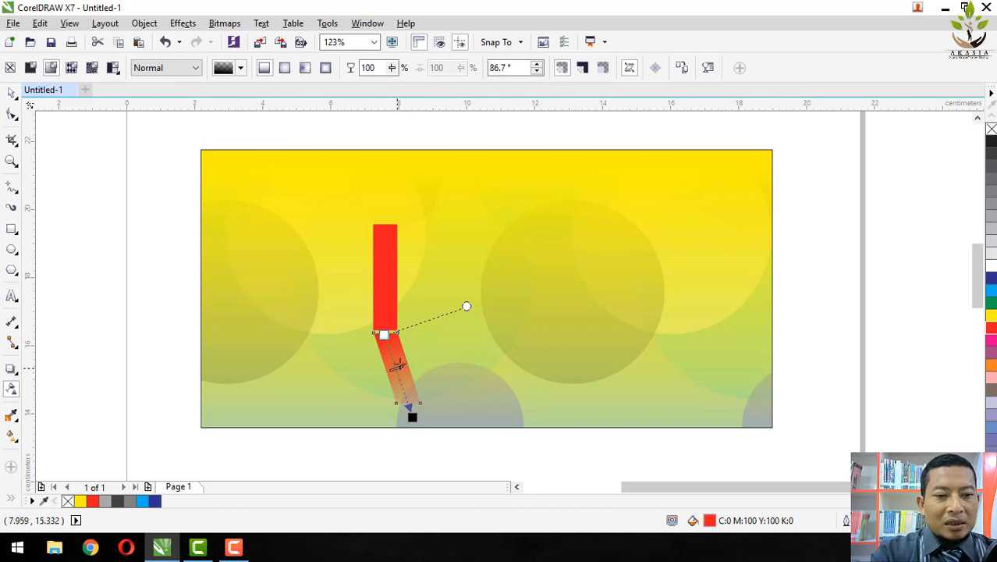
{"action": "left_click_drag", "start_coordinate": [398, 358], "coordinate": [398, 357]}
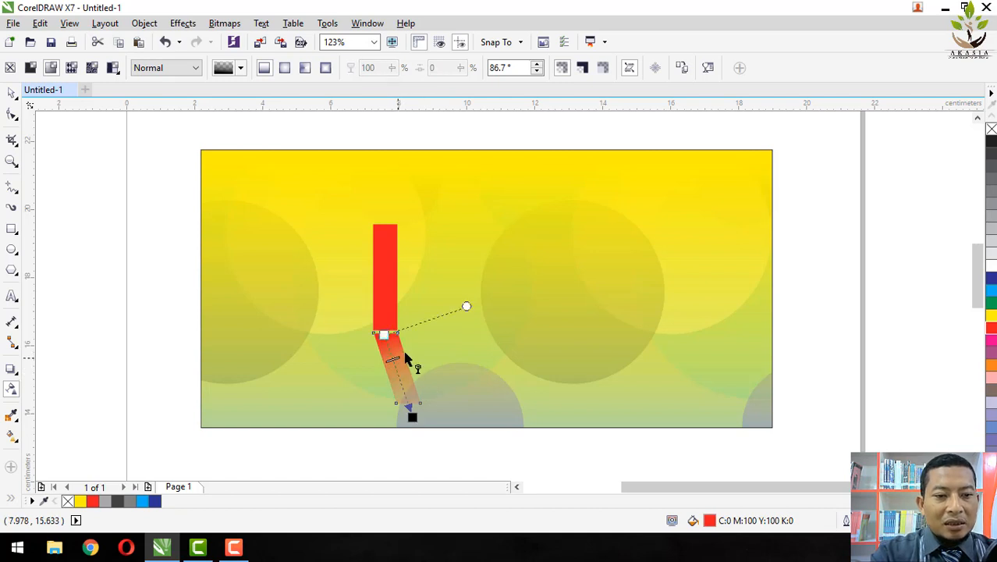
{"action": "left_click", "coordinate": [11, 93]}
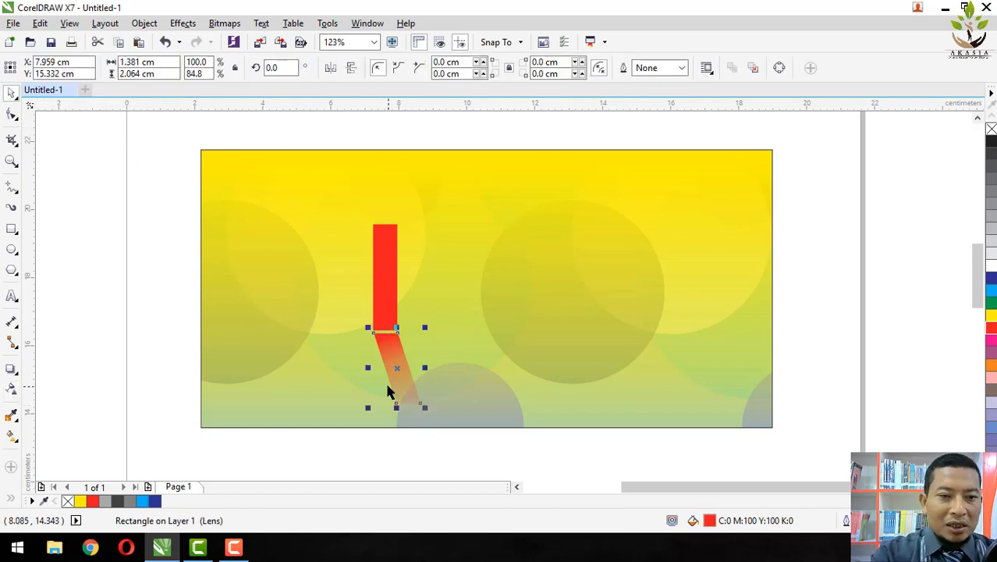
Step: Try grey fills on the slanted reflection, including 70% Black, and undo both fill changes
{"action": "left_click", "coordinate": [992, 202]}
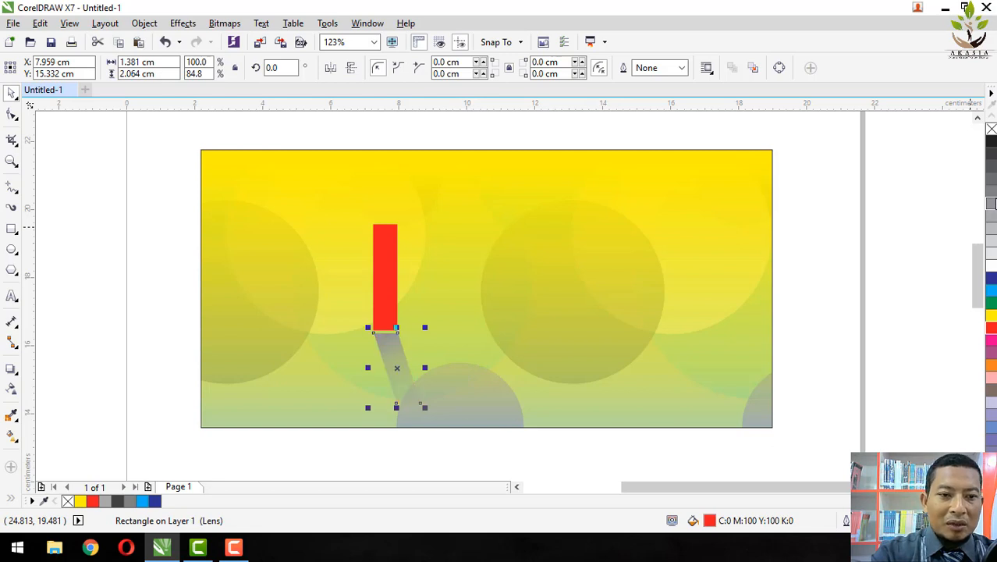
{"action": "left_click", "coordinate": [993, 183]}
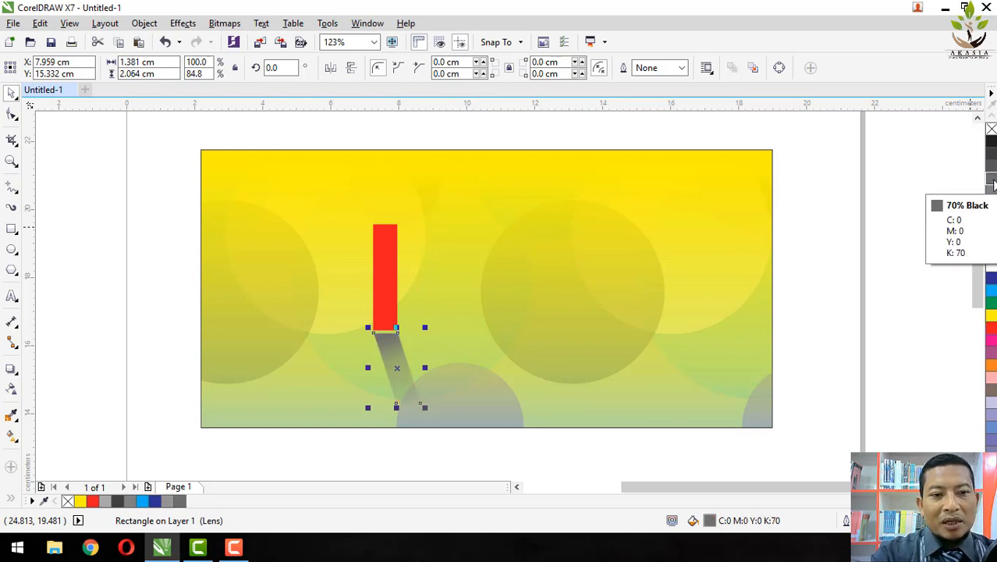
{"action": "left_click", "coordinate": [165, 42]}
{"action": "left_click", "coordinate": [165, 43]}
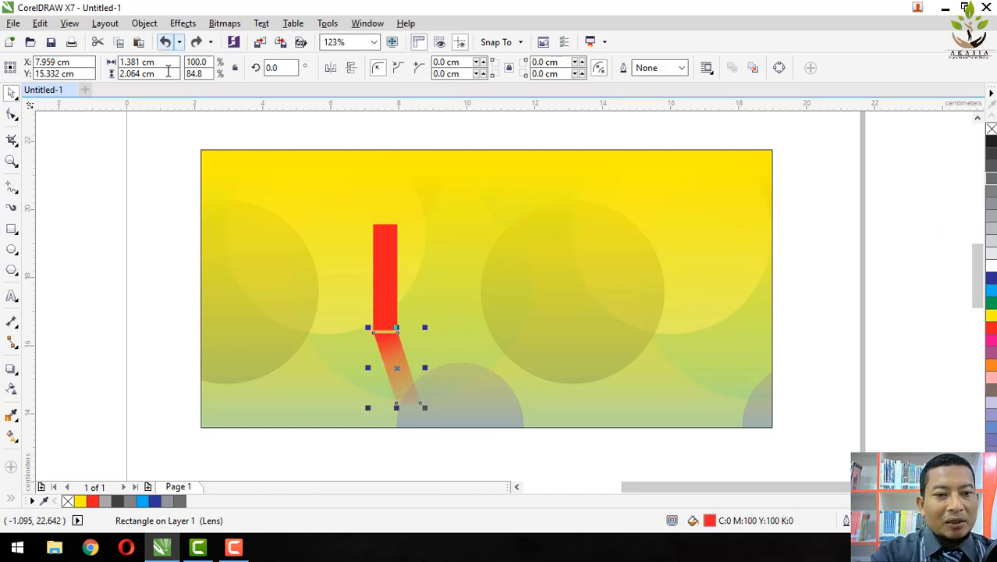
Step: Copy the upright red bar and paste a duplicate in place on top of it
{"action": "left_click", "coordinate": [396, 278]}
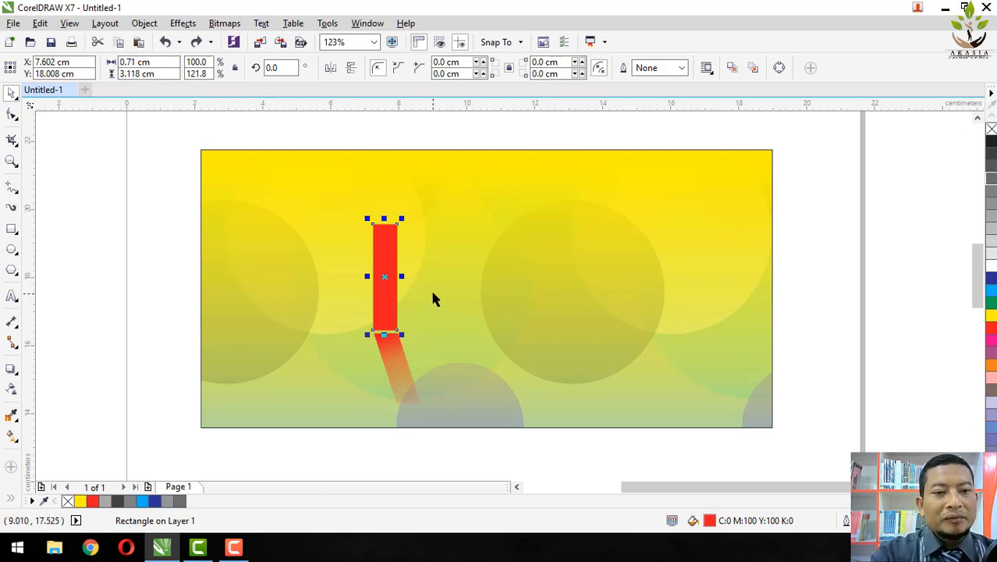
{"action": "left_click", "coordinate": [38, 24]}
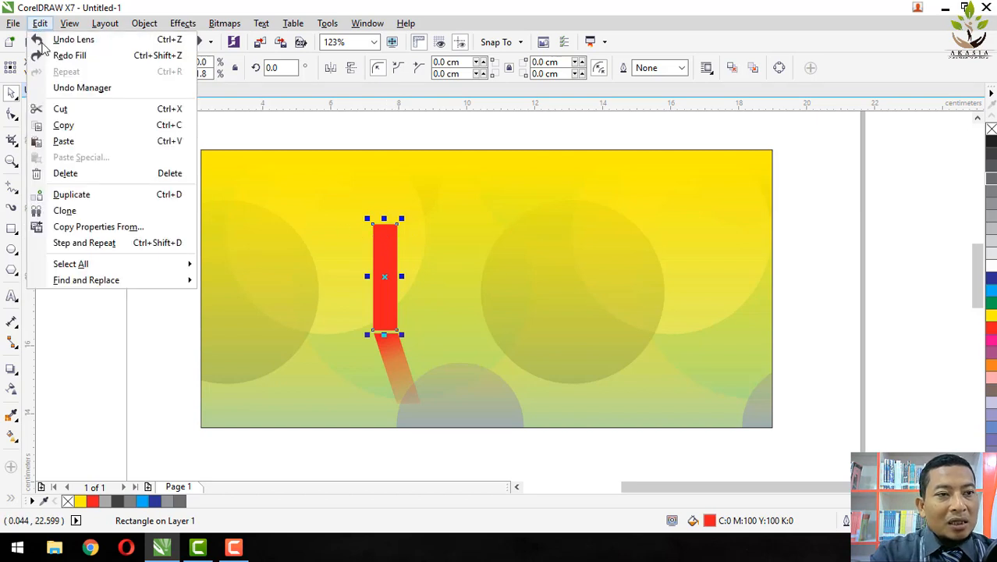
{"action": "left_click", "coordinate": [60, 123]}
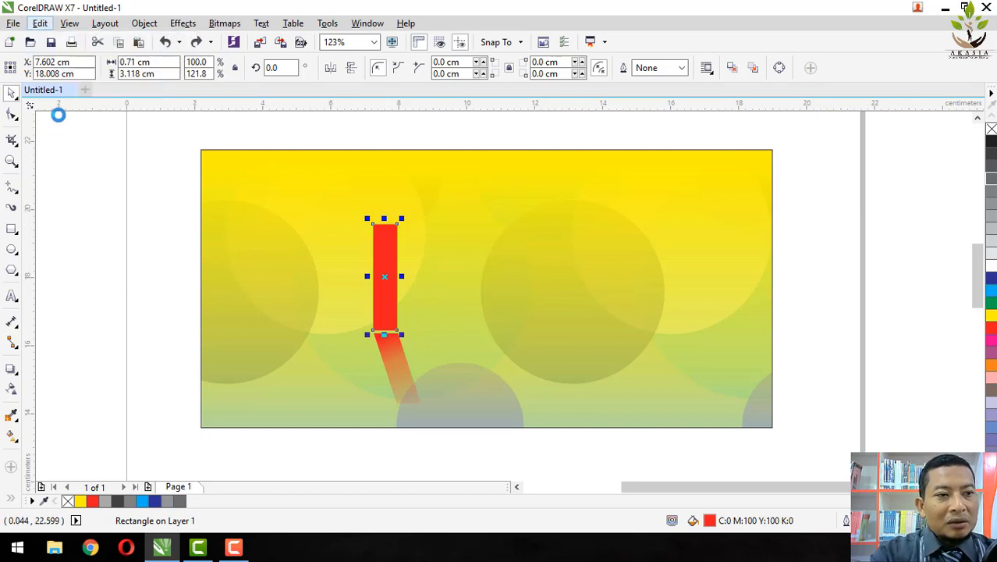
{"action": "left_click", "coordinate": [39, 23]}
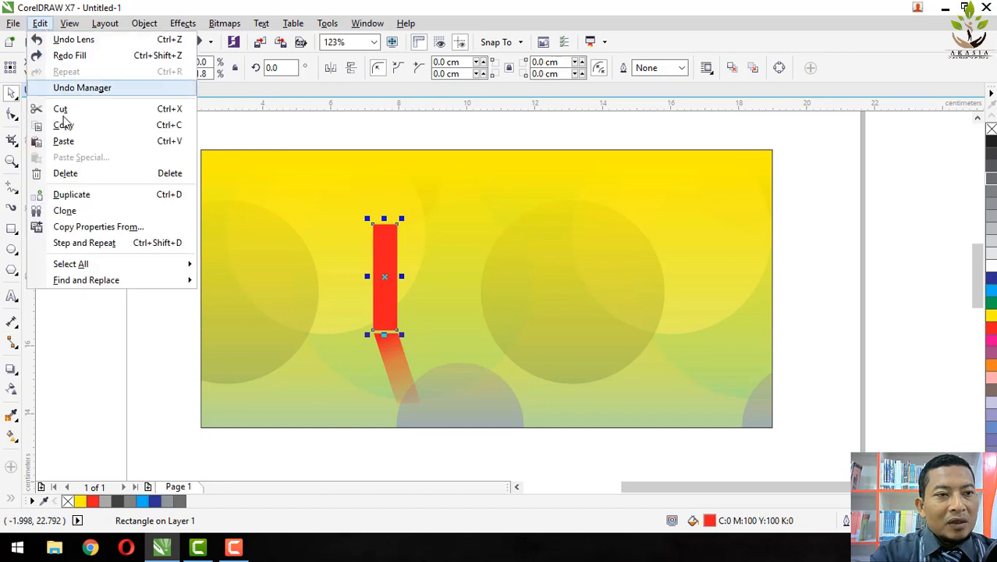
{"action": "left_click", "coordinate": [63, 142]}
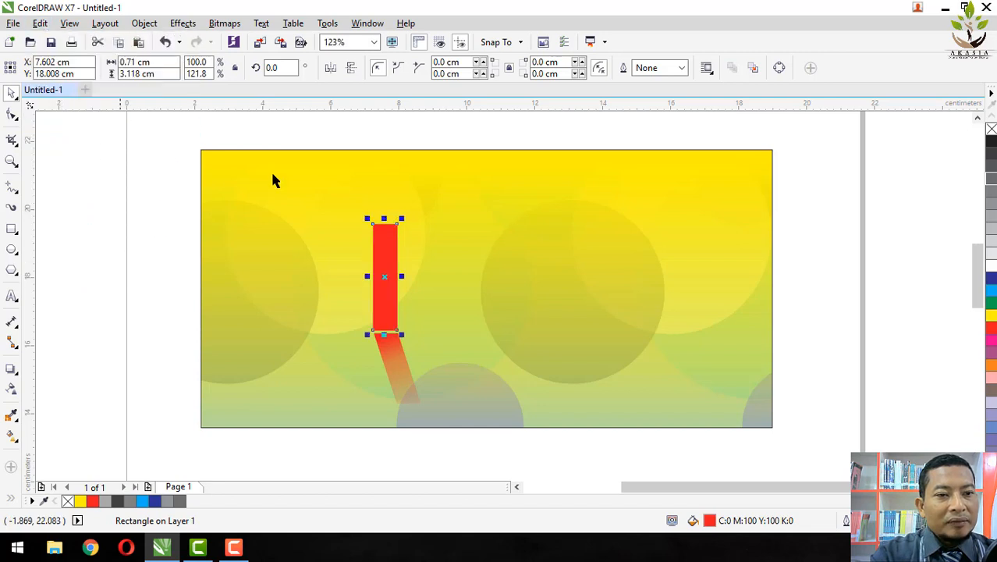
Step: Shorten the duplicate to about 1.98 cm high, slant its upper end rightward to about 2.32 cm overall width, and fill it with 90% Black
{"action": "left_click_drag", "start_coordinate": [387, 220], "coordinate": [444, 271]}
{"action": "left_click", "coordinate": [387, 282]}
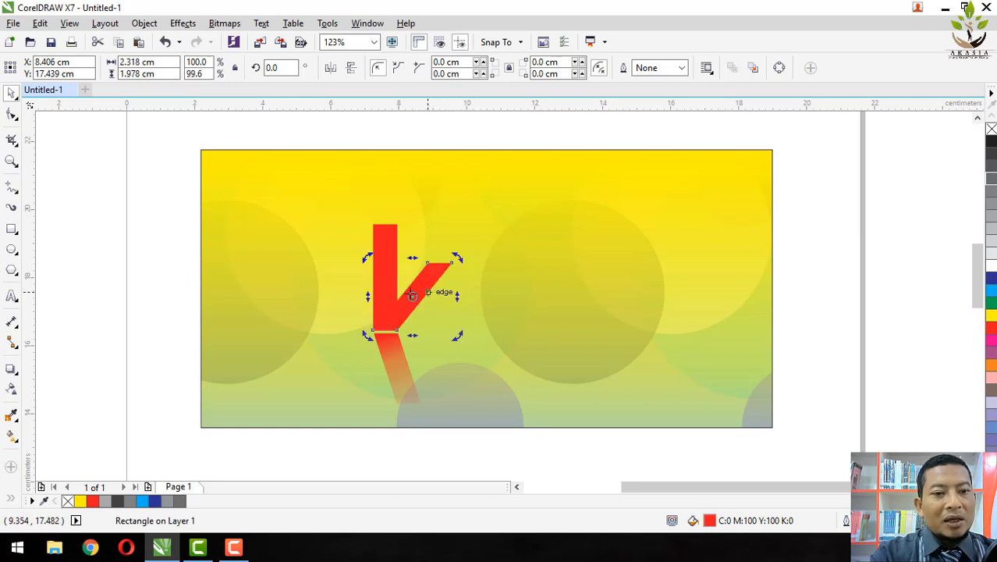
{"action": "left_click", "coordinate": [992, 156]}
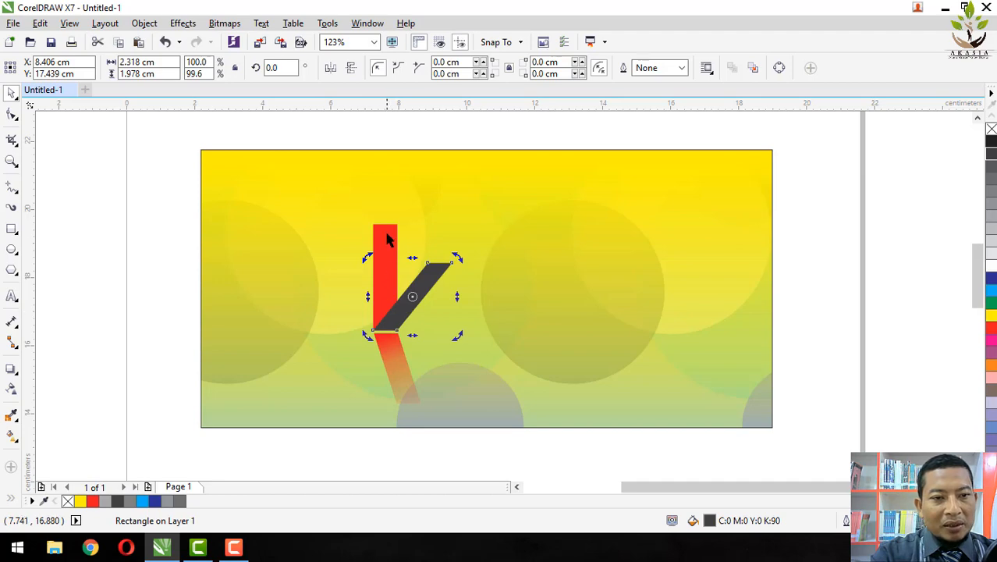
Step: Bring the upright red bar to the front of the page, above the dark slanted shadow
{"action": "left_click", "coordinate": [388, 241]}
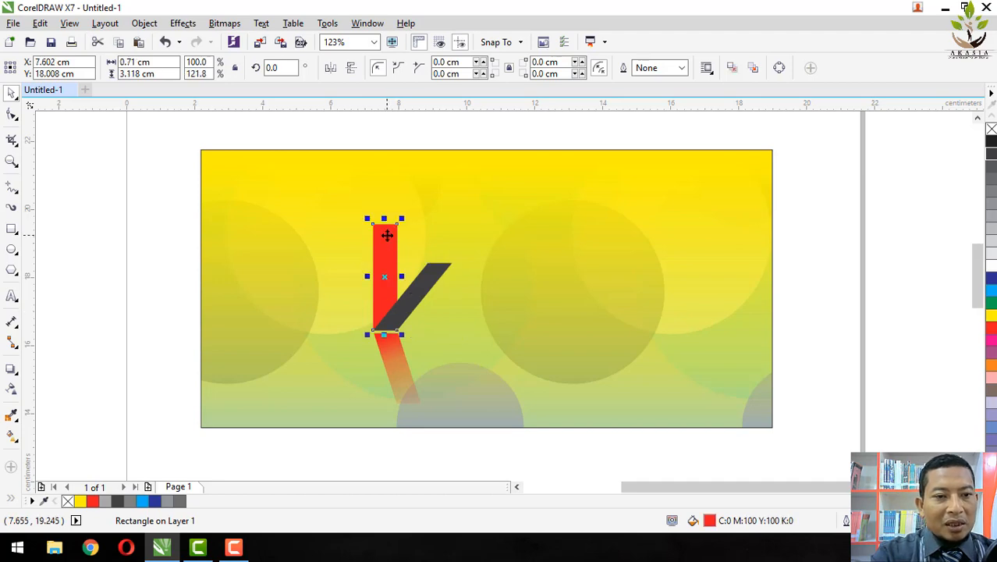
{"action": "right_click", "coordinate": [386, 235]}
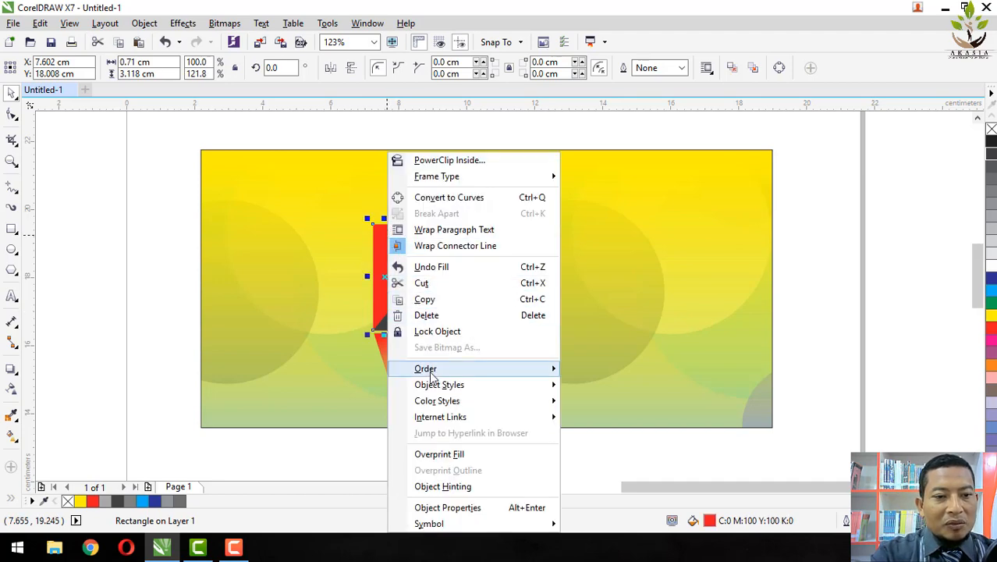
{"action": "mouse_move", "coordinate": [432, 376]}
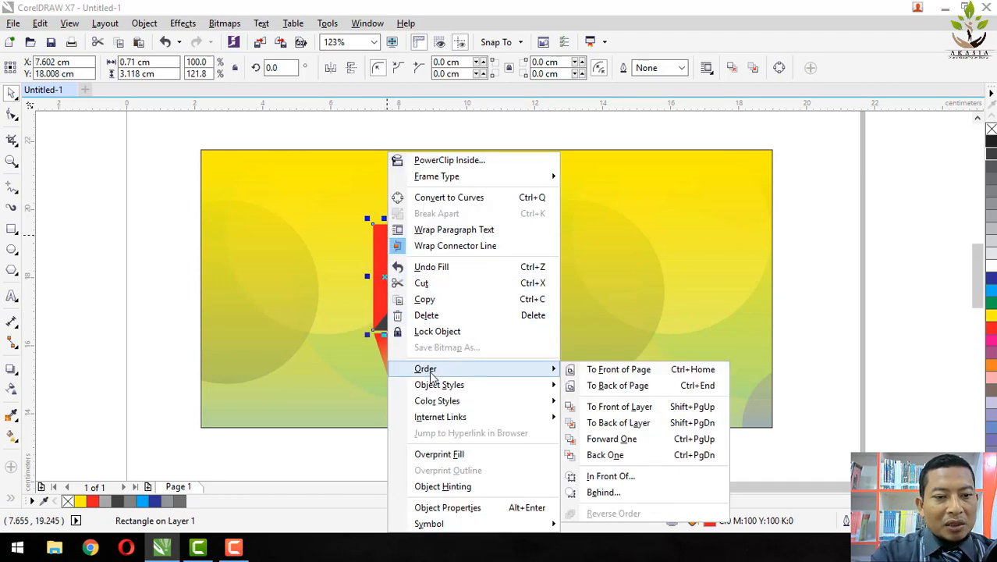
{"action": "left_click", "coordinate": [594, 371]}
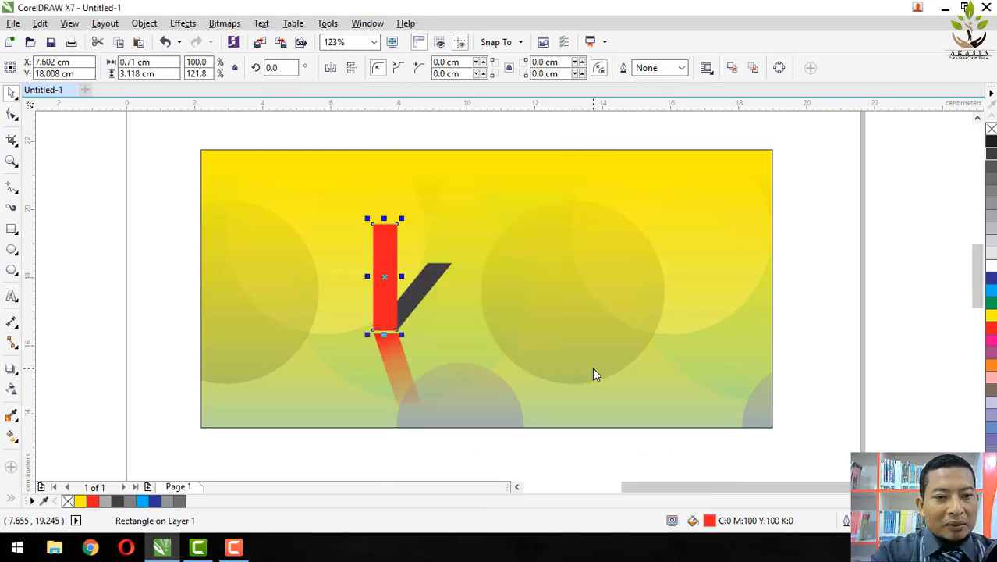
Step: Apply a linear transparency to the dark shadow, fading from its base beside the red bar to its upper end
{"action": "left_click", "coordinate": [433, 288]}
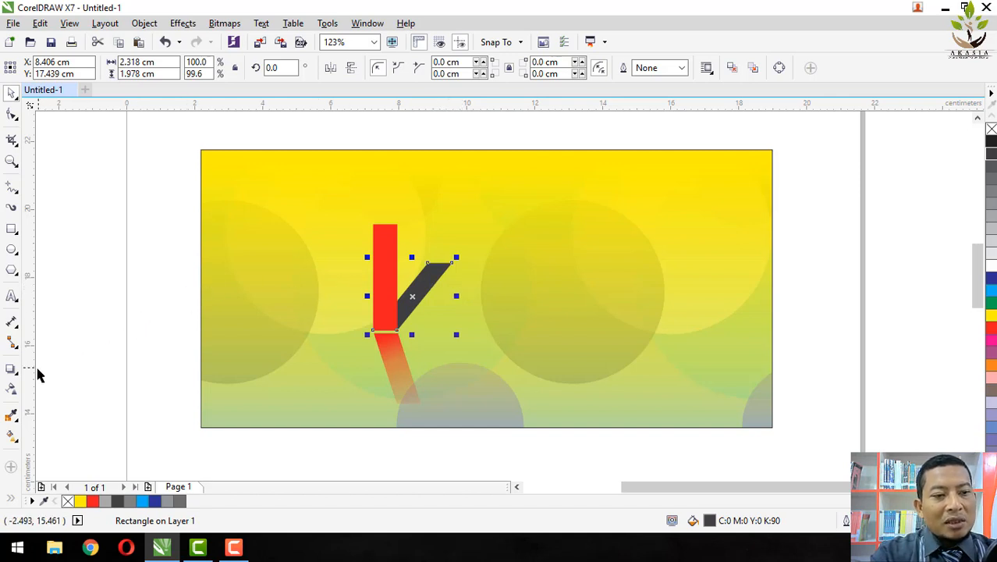
{"action": "left_click", "coordinate": [11, 388]}
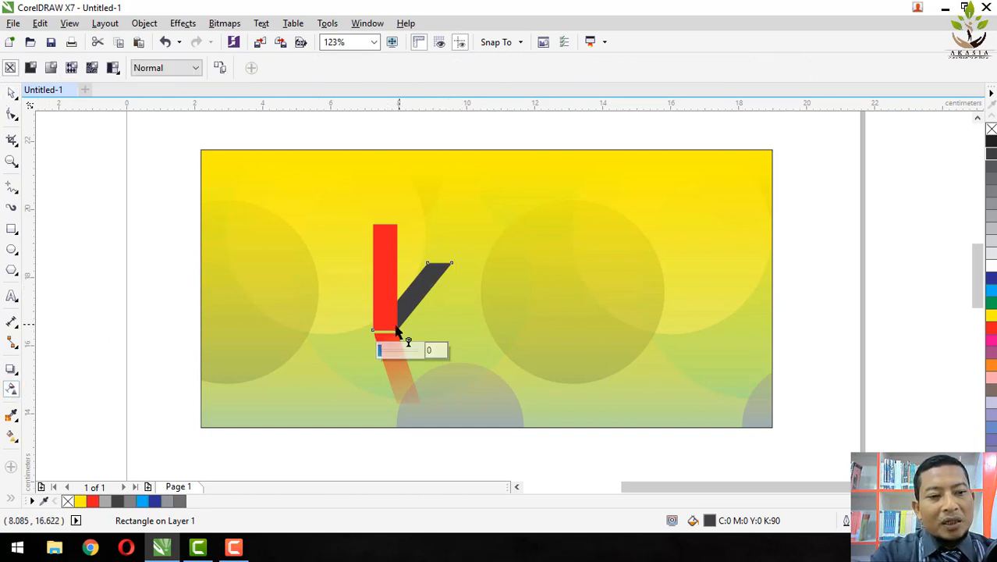
{"action": "left_click_drag", "start_coordinate": [398, 327], "coordinate": [439, 264]}
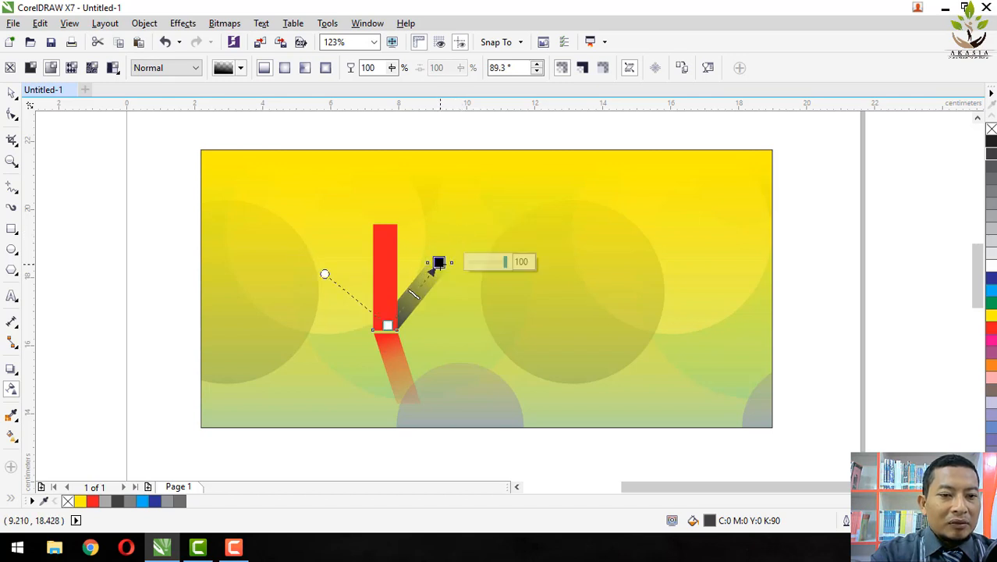
{"action": "left_click", "coordinate": [11, 92]}
{"action": "left_click", "coordinate": [127, 196]}
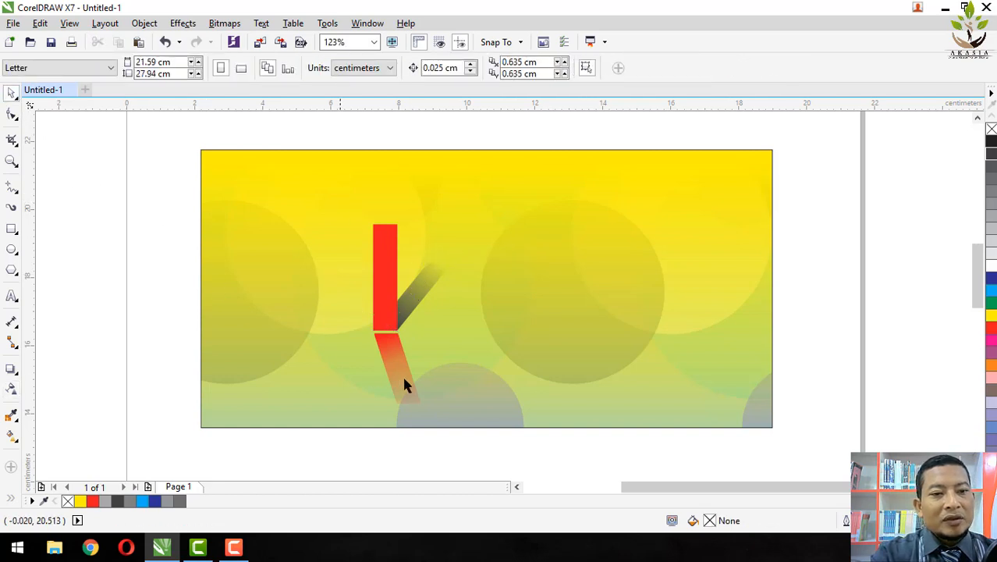
Step: Skew the dark shadow further right to about 3.2 cm overall width
{"action": "left_click", "coordinate": [424, 299]}
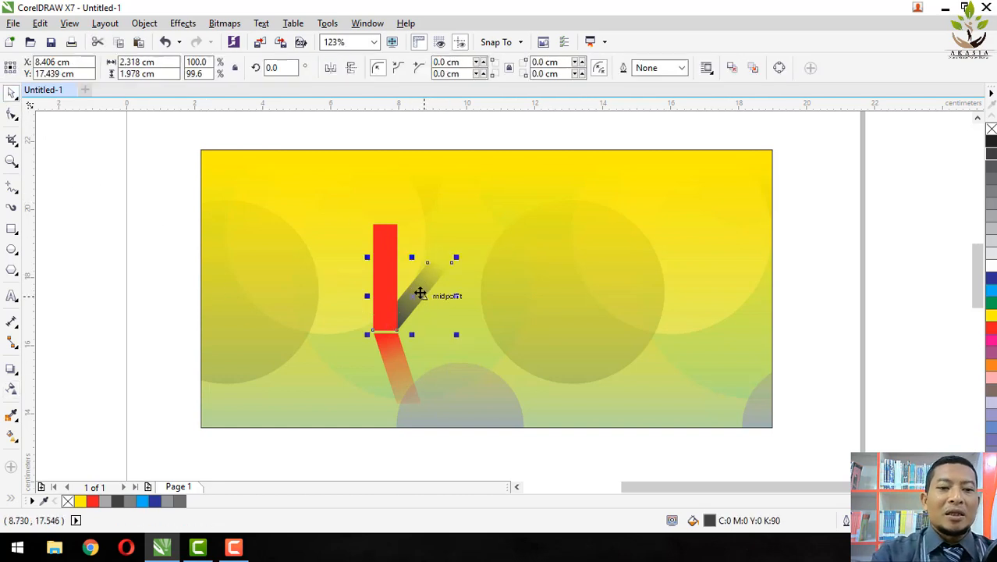
{"action": "left_click", "coordinate": [418, 289]}
{"action": "left_click_drag", "start_coordinate": [418, 263], "coordinate": [420, 290]}
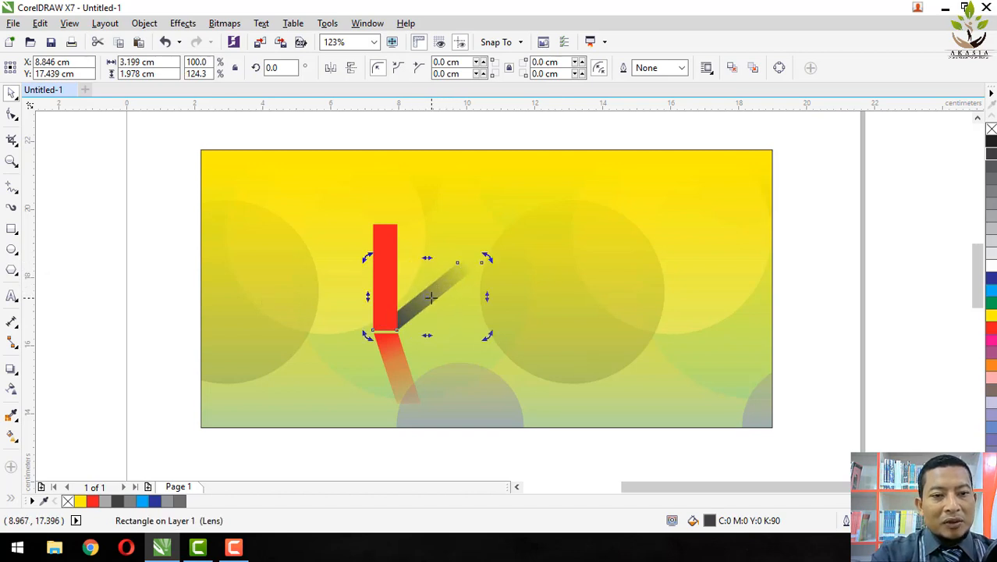
Step: Shorten the shadow's transparency fade by moving its end point back along the shadow toward the red bar
{"action": "left_click", "coordinate": [411, 299]}
{"action": "left_click", "coordinate": [13, 390]}
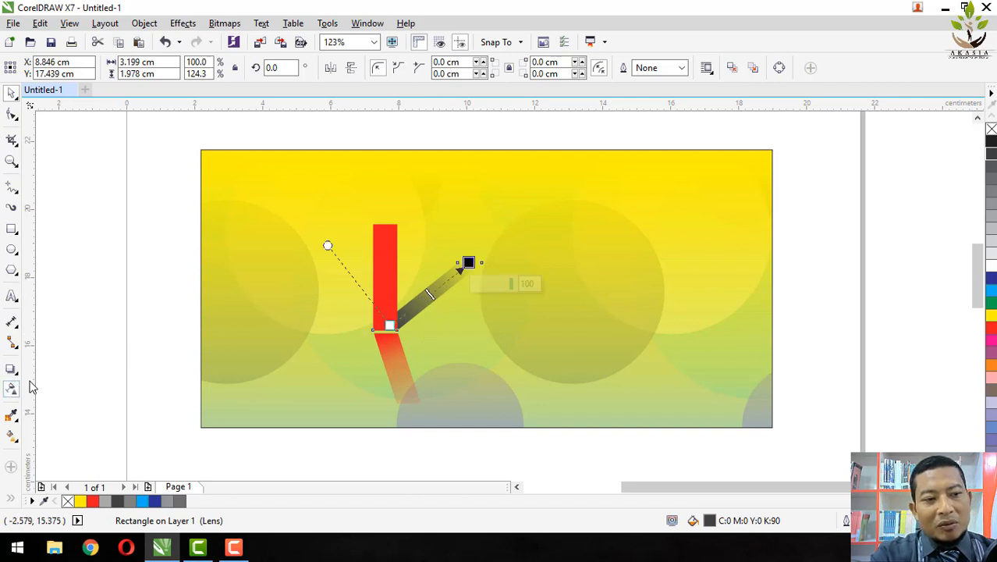
{"action": "left_click_drag", "start_coordinate": [478, 257], "coordinate": [459, 276]}
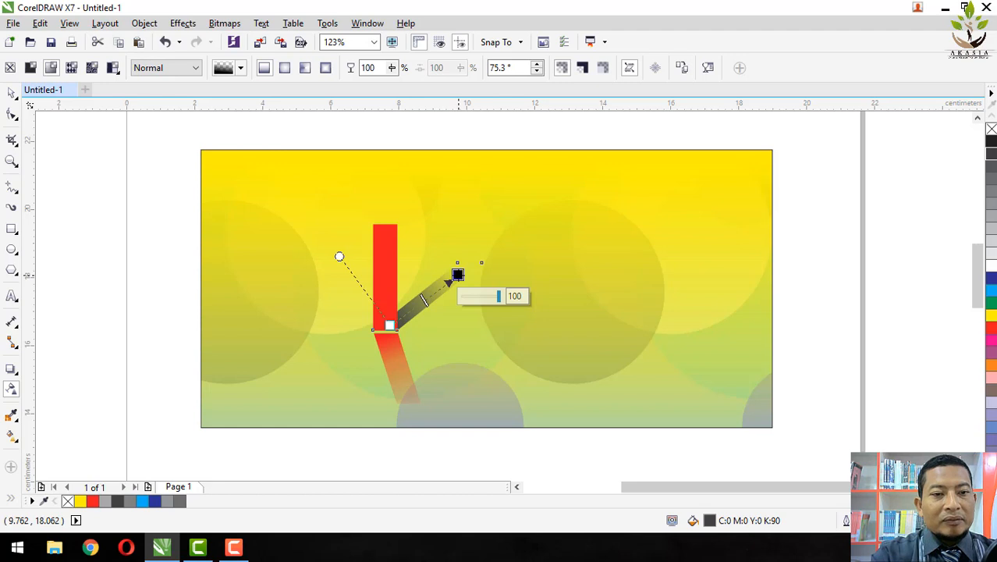
{"action": "left_click_drag", "start_coordinate": [457, 274], "coordinate": [447, 282]}
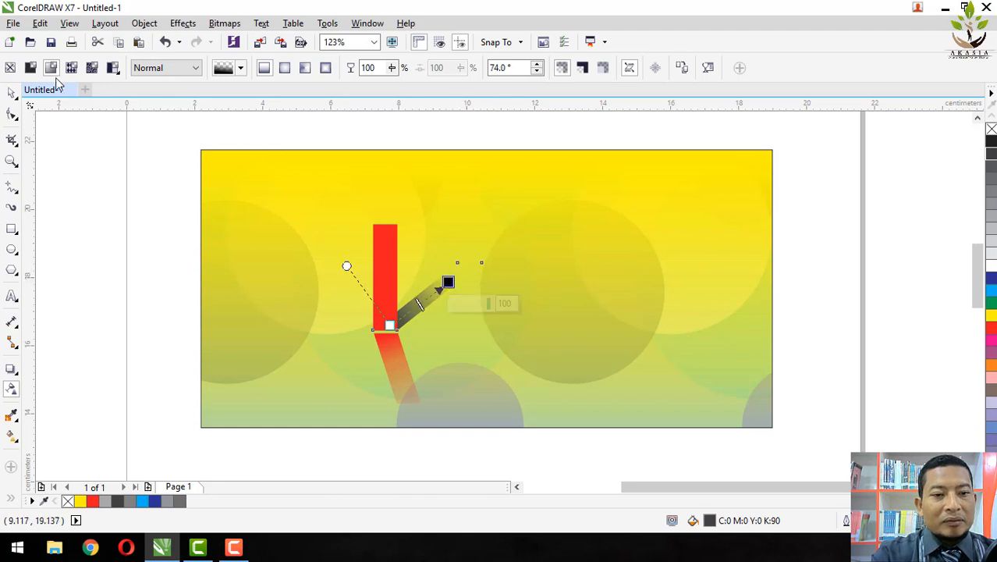
{"action": "left_click", "coordinate": [11, 94]}
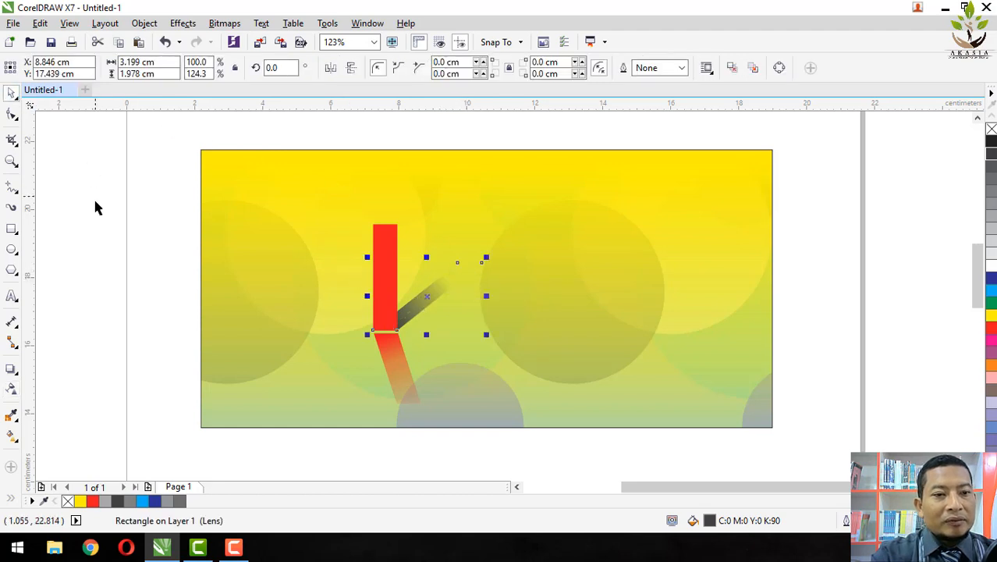
{"action": "left_click", "coordinate": [118, 237]}
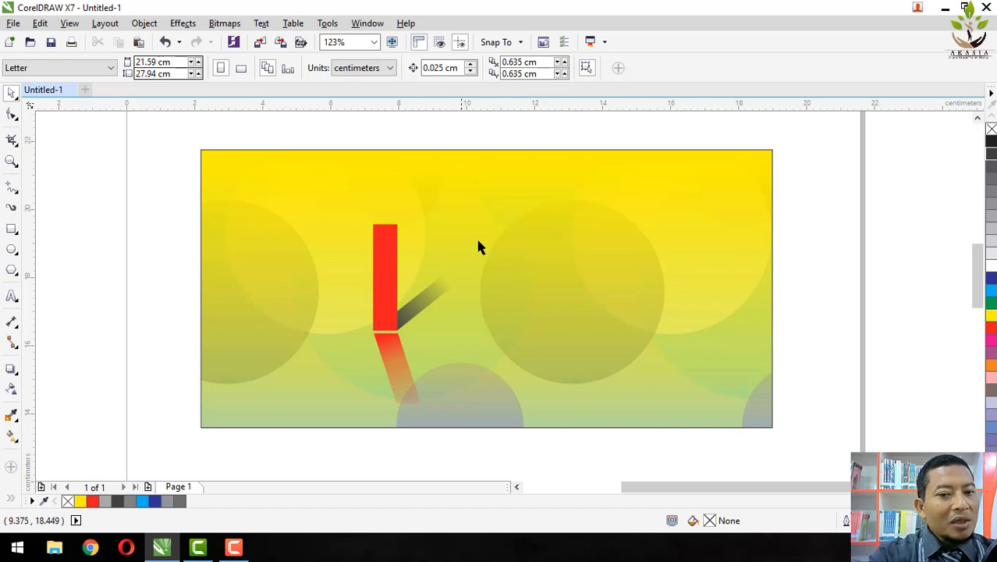
Step: Give the yellow overlay a rectangular yellow-to-white fountain fill with its centre offset about -32% horizontally and 12% vertically
{"action": "left_click", "coordinate": [601, 160]}
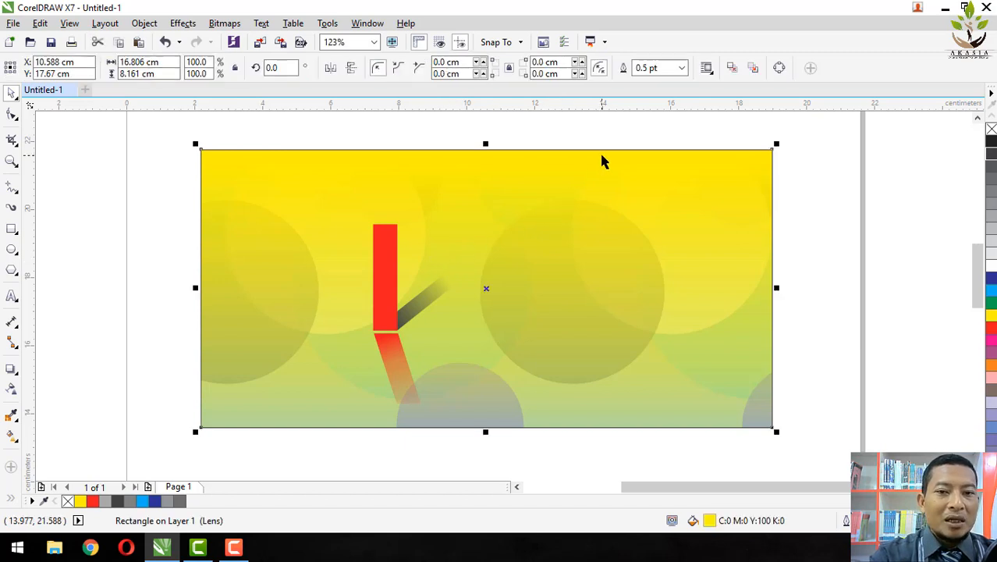
{"action": "double_click", "coordinate": [710, 521]}
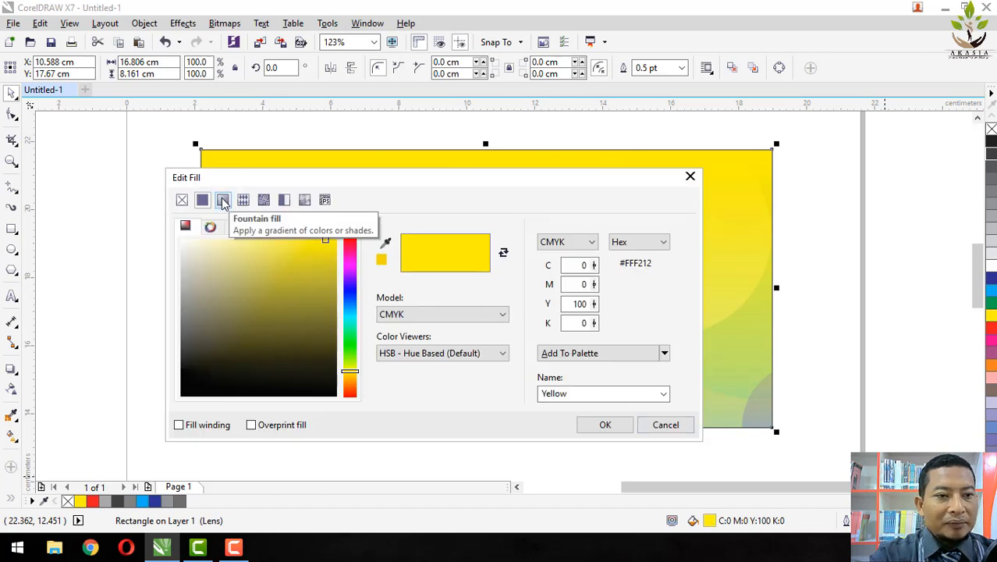
{"action": "left_click", "coordinate": [223, 202]}
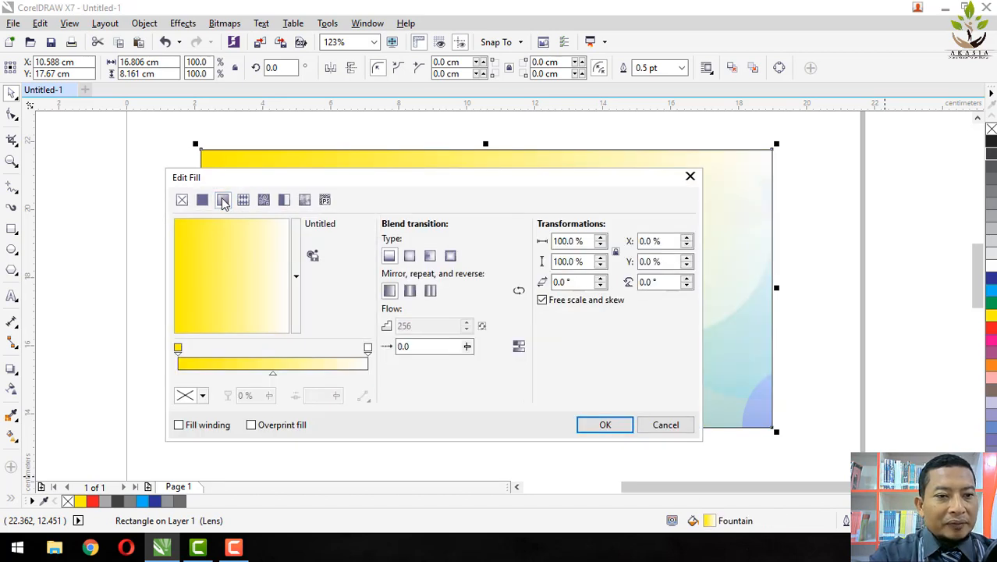
{"action": "left_click", "coordinate": [451, 257]}
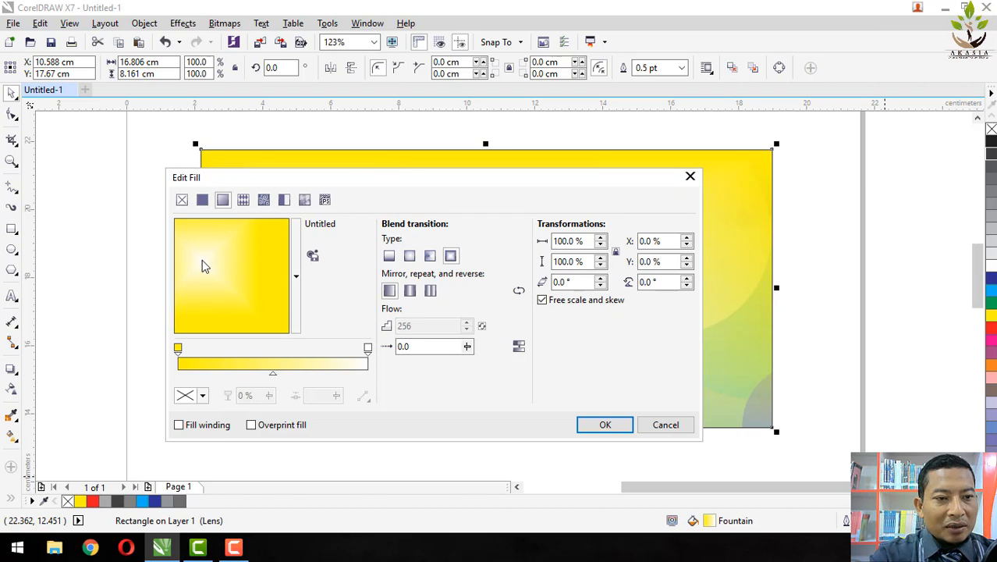
{"action": "left_click_drag", "start_coordinate": [225, 245], "coordinate": [201, 258]}
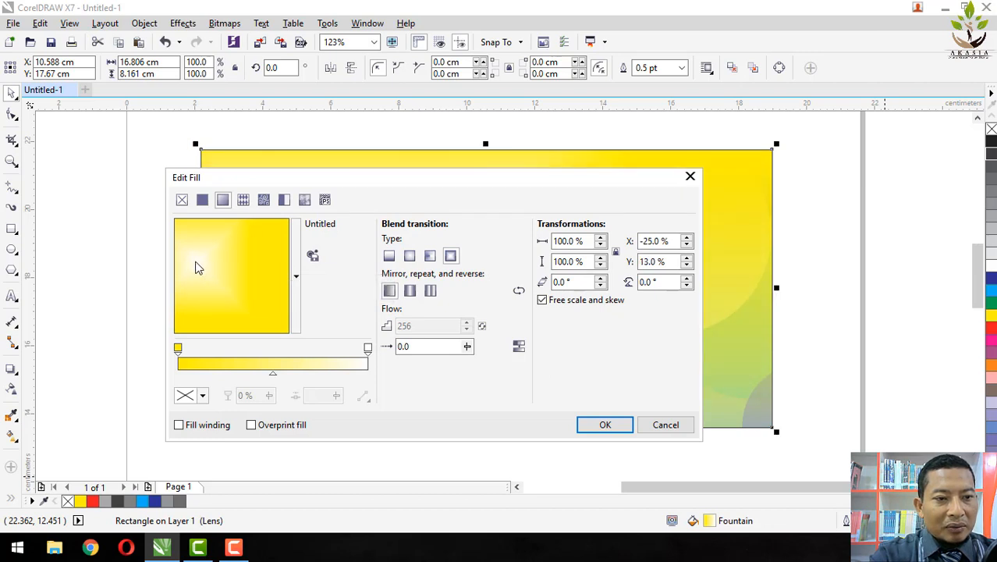
{"action": "left_click_drag", "start_coordinate": [196, 267], "coordinate": [191, 283]}
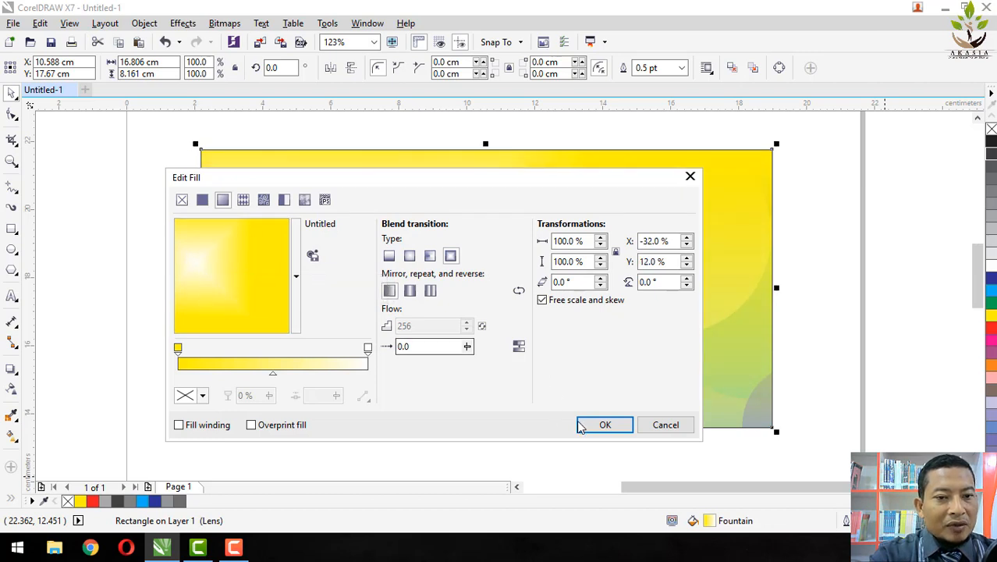
{"action": "left_click", "coordinate": [601, 426]}
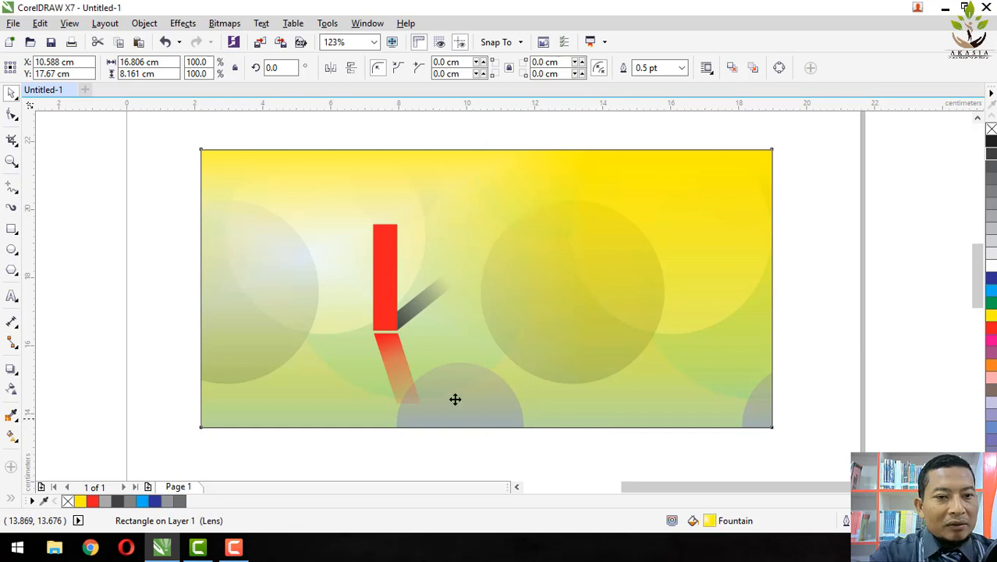
Step: Shift the overlay's rectangular gradient centre further toward the banner's left edge and clear the selection
{"action": "double_click", "coordinate": [709, 521]}
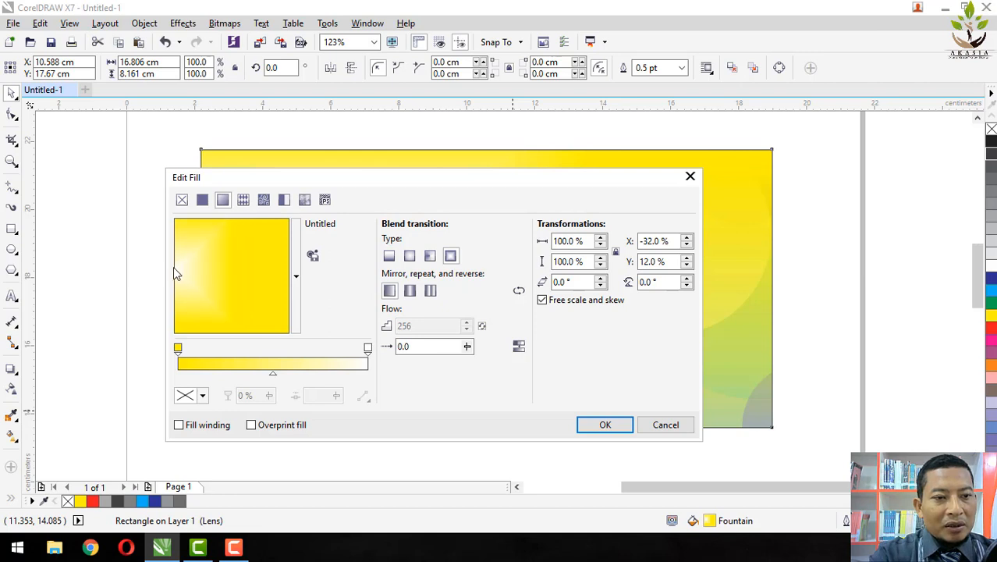
{"action": "left_click_drag", "start_coordinate": [174, 266], "coordinate": [187, 267]}
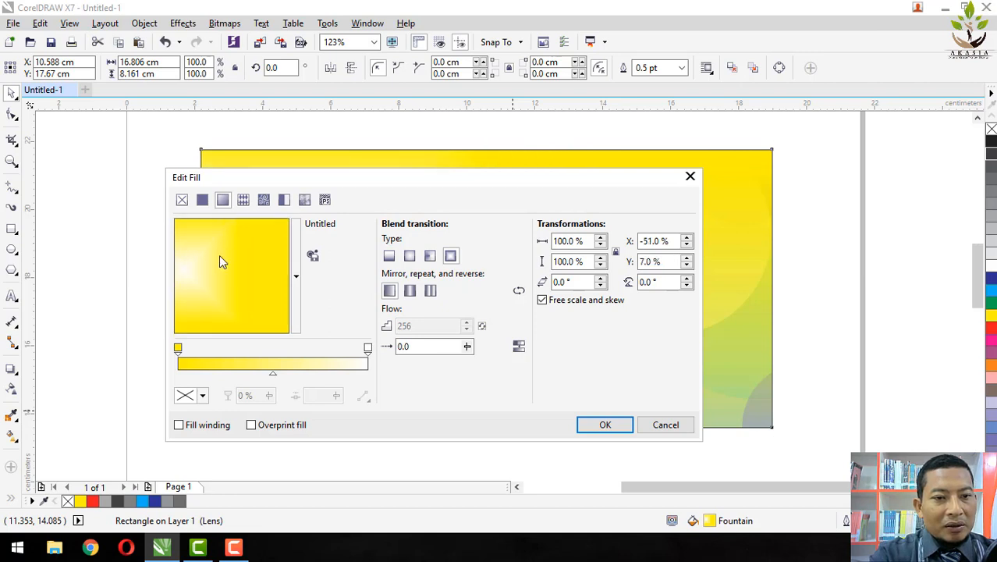
{"action": "left_click", "coordinate": [597, 425]}
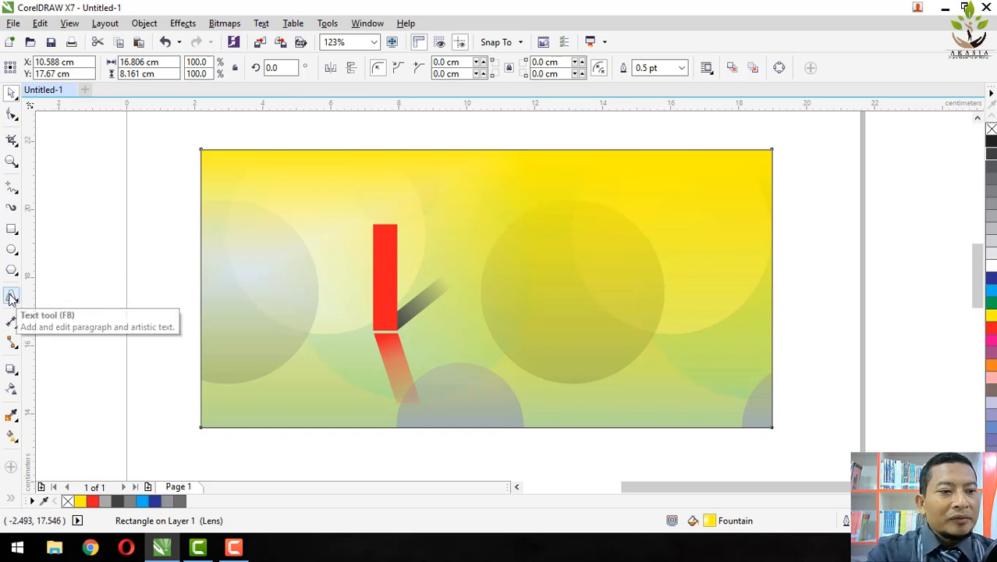
{"action": "key", "text": "Escape"}
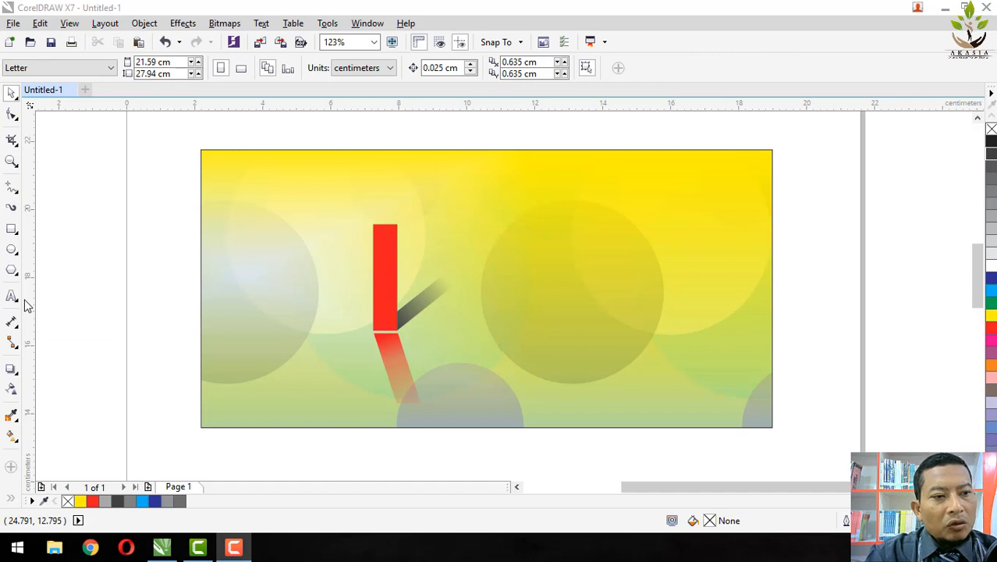
Step: Add the artistic text "Contoh" on the right half of the banner in the Arrus Blk BT font
{"action": "left_click", "coordinate": [11, 296]}
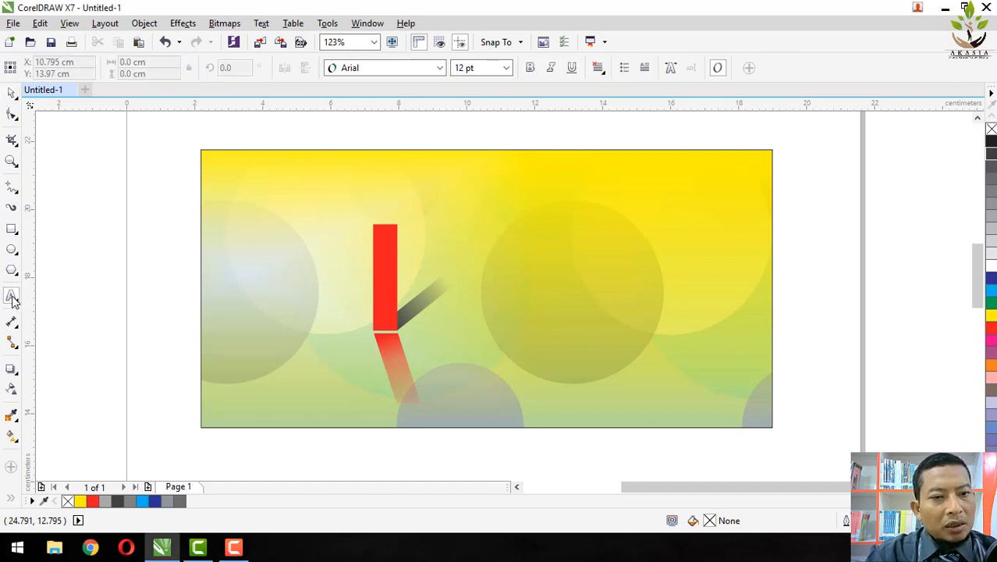
{"action": "left_click", "coordinate": [532, 250]}
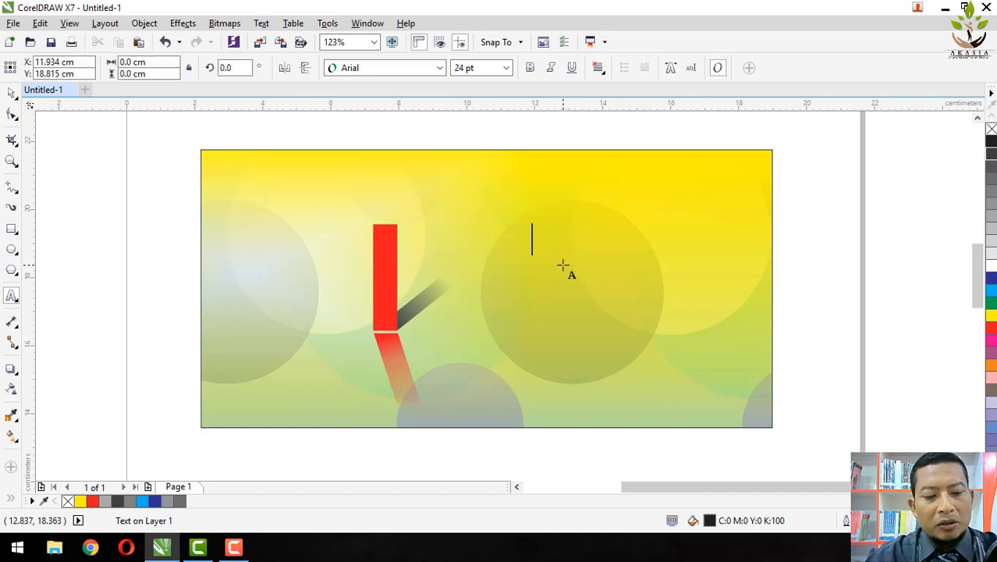
{"action": "type", "text": "Conto"}
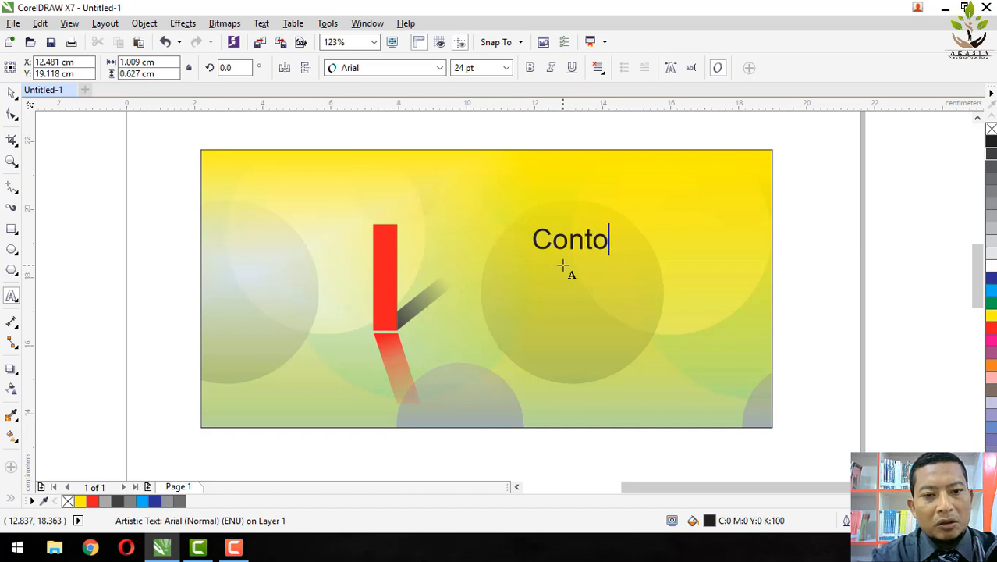
{"action": "type", "text": "h"}
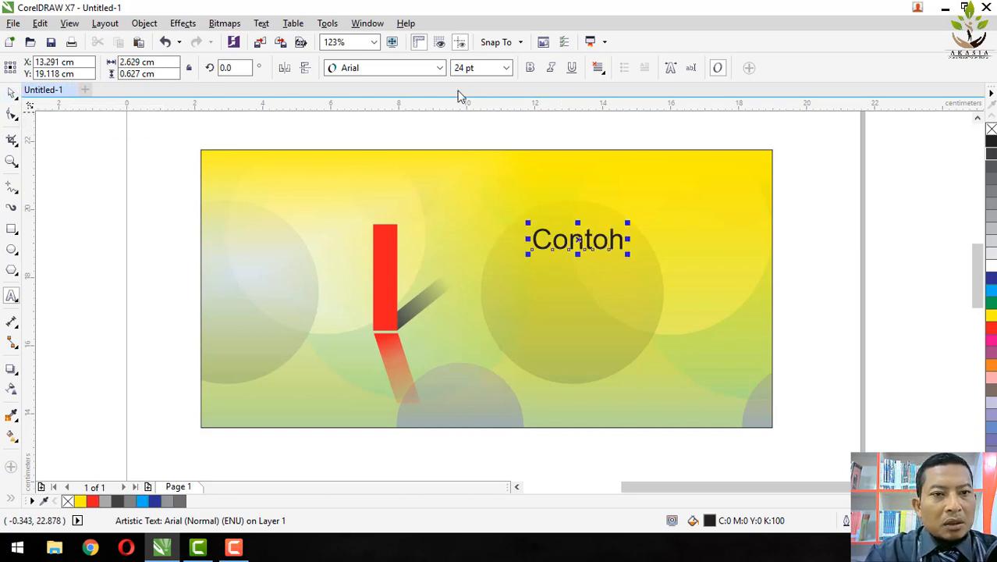
{"action": "left_click", "coordinate": [439, 68]}
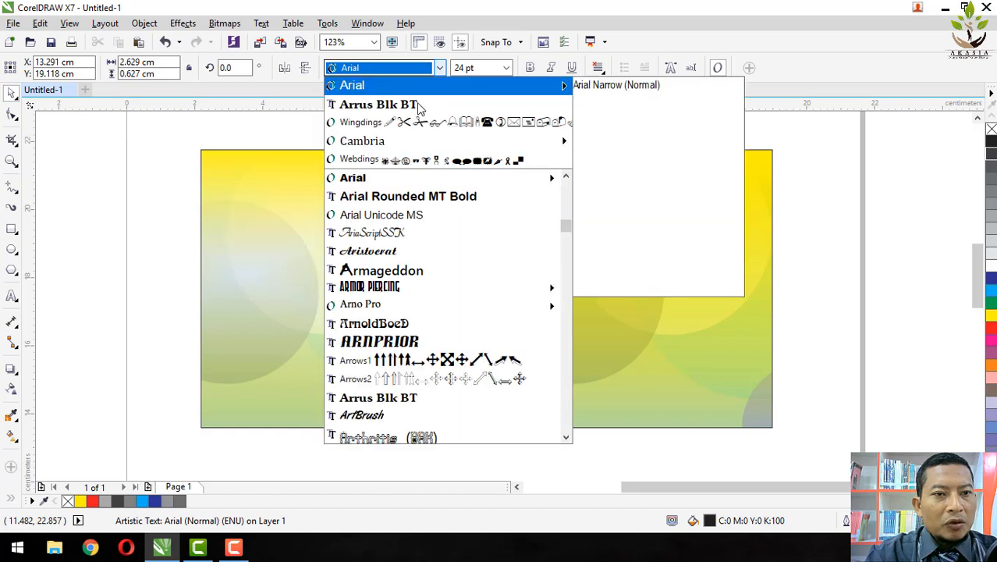
{"action": "left_click", "coordinate": [417, 104]}
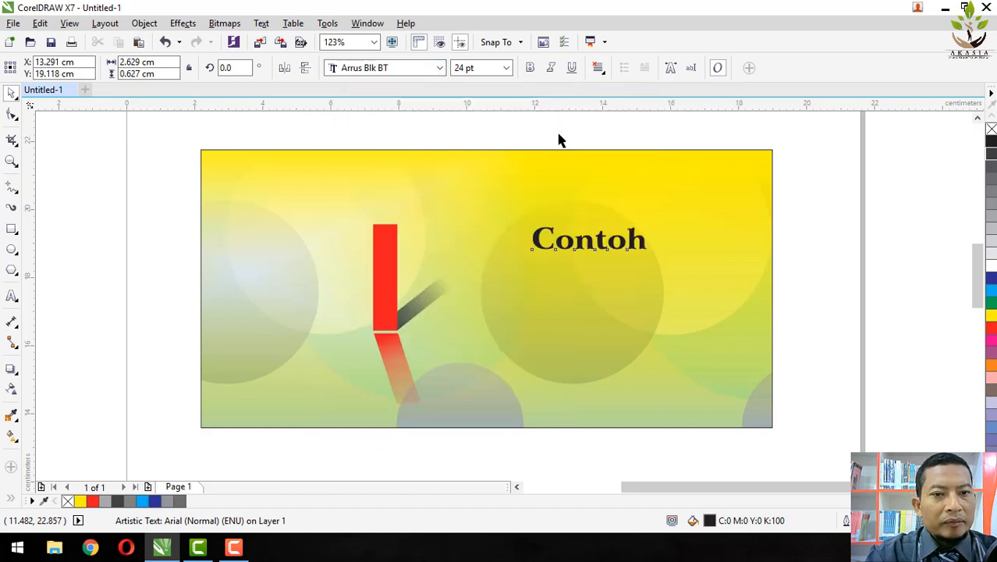
Step: Enlarge the Contoh text to about 6.25 cm wide, place it beside the red bar and fill it blue (C100 M100)
{"action": "left_click_drag", "start_coordinate": [645, 251], "coordinate": [714, 283]}
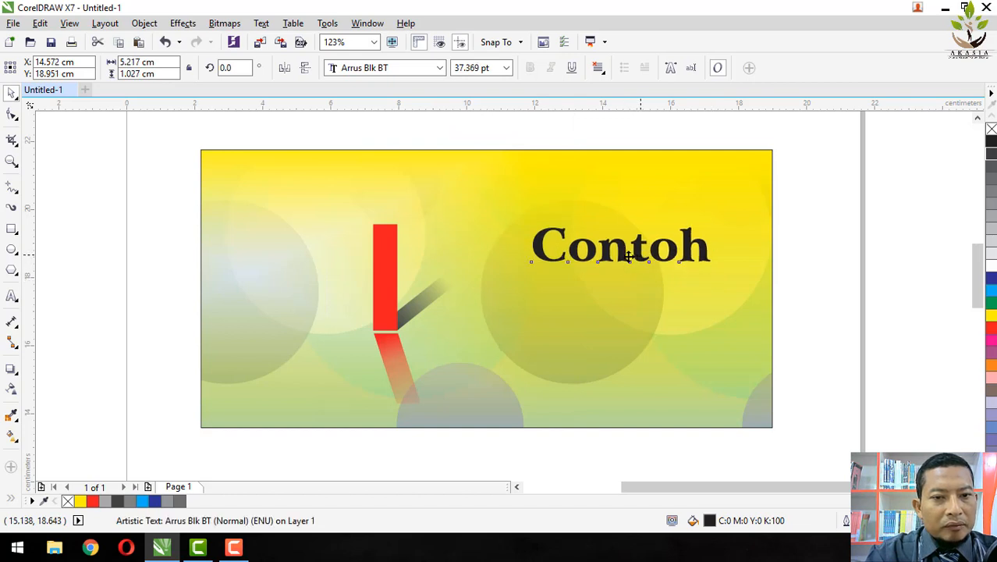
{"action": "left_click_drag", "start_coordinate": [628, 256], "coordinate": [599, 260]}
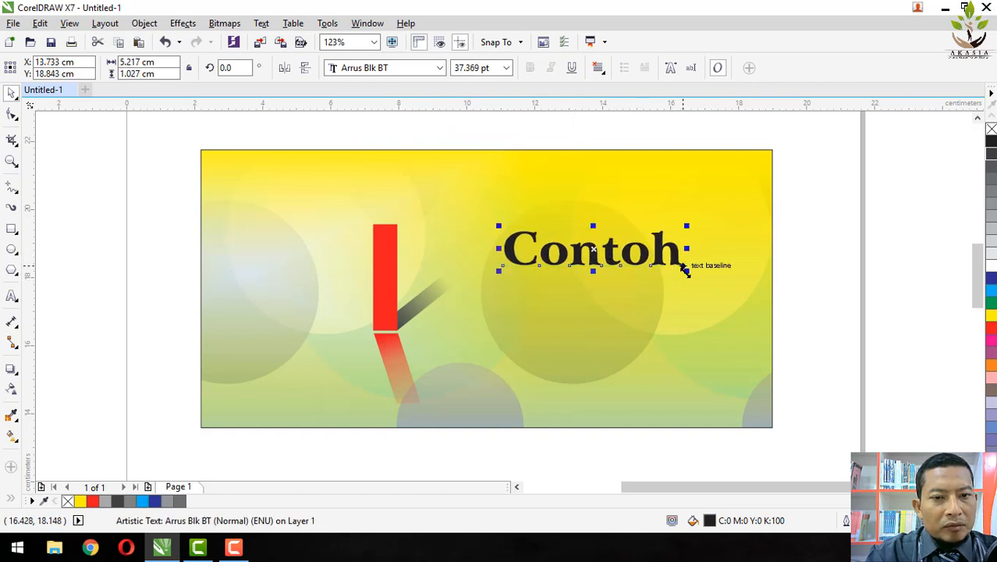
{"action": "left_click_drag", "start_coordinate": [687, 269], "coordinate": [719, 284]}
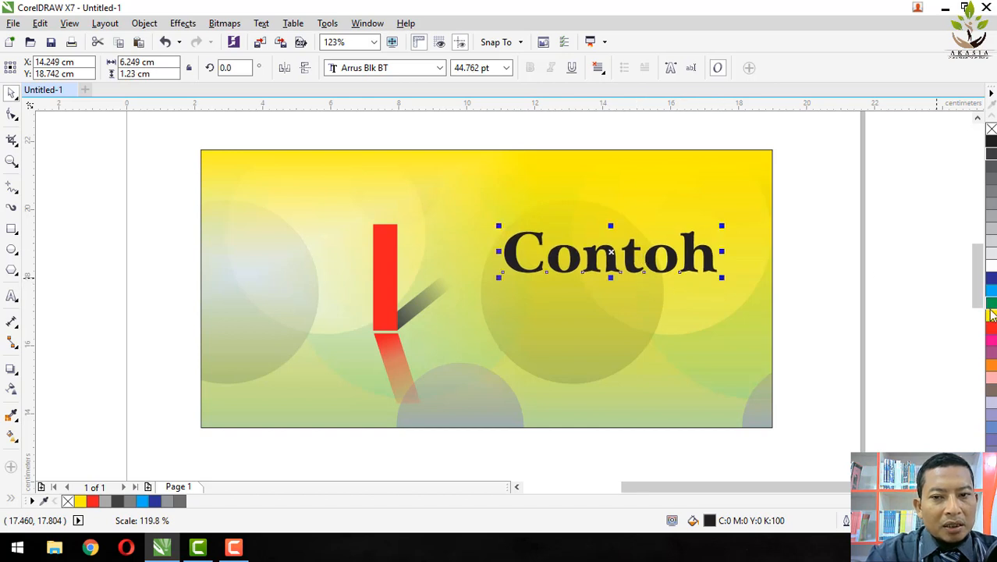
{"action": "left_click", "coordinate": [992, 281]}
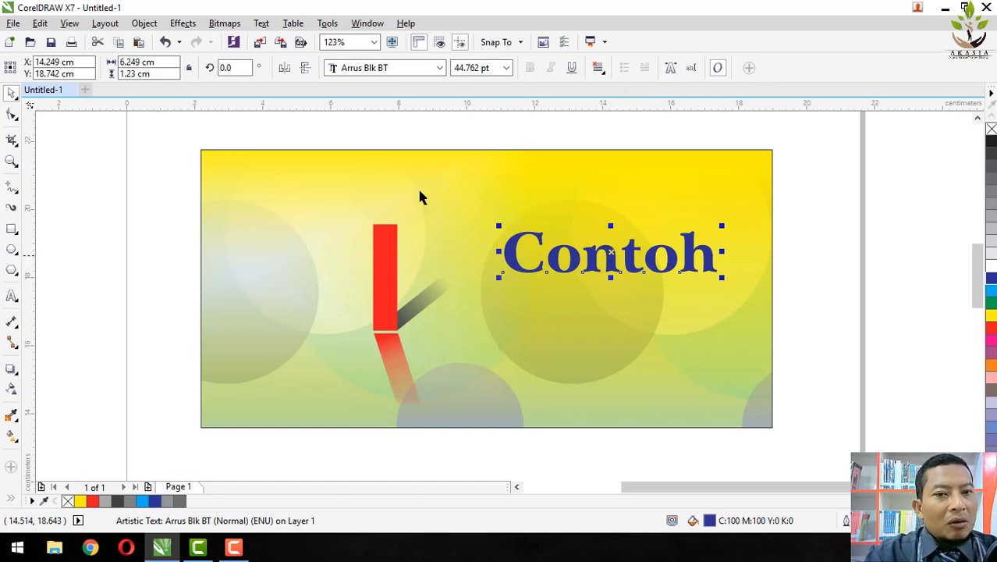
Step: Duplicate the Contoh text in place and flip the copy vertically below the original, about 1.4 cm high
{"action": "left_click", "coordinate": [41, 24]}
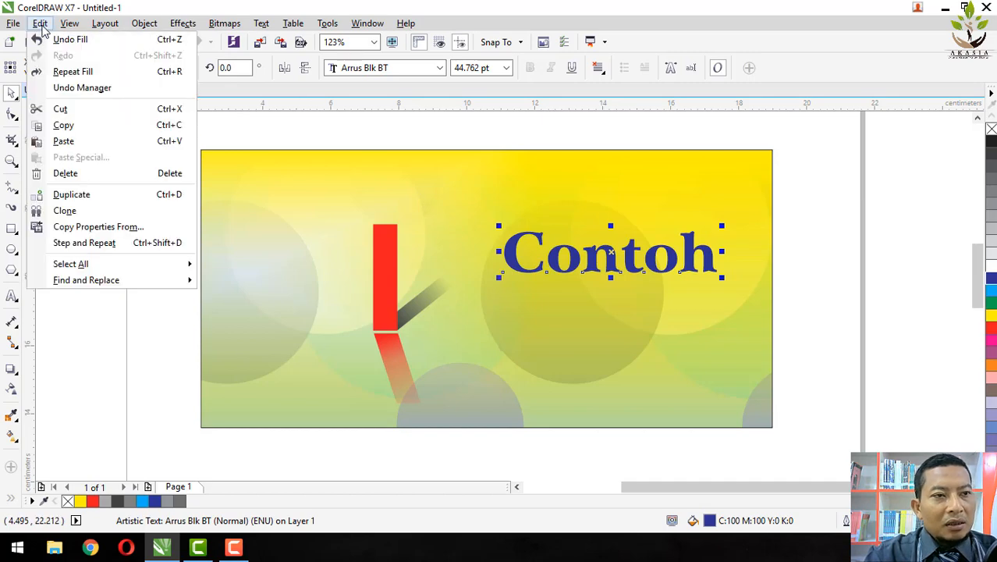
{"action": "left_click", "coordinate": [56, 127]}
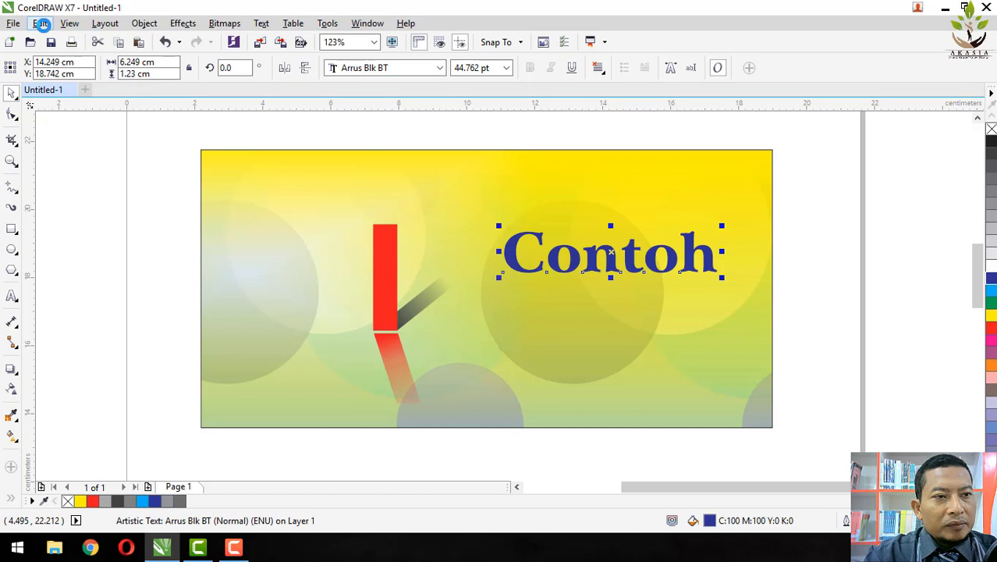
{"action": "left_click", "coordinate": [41, 23]}
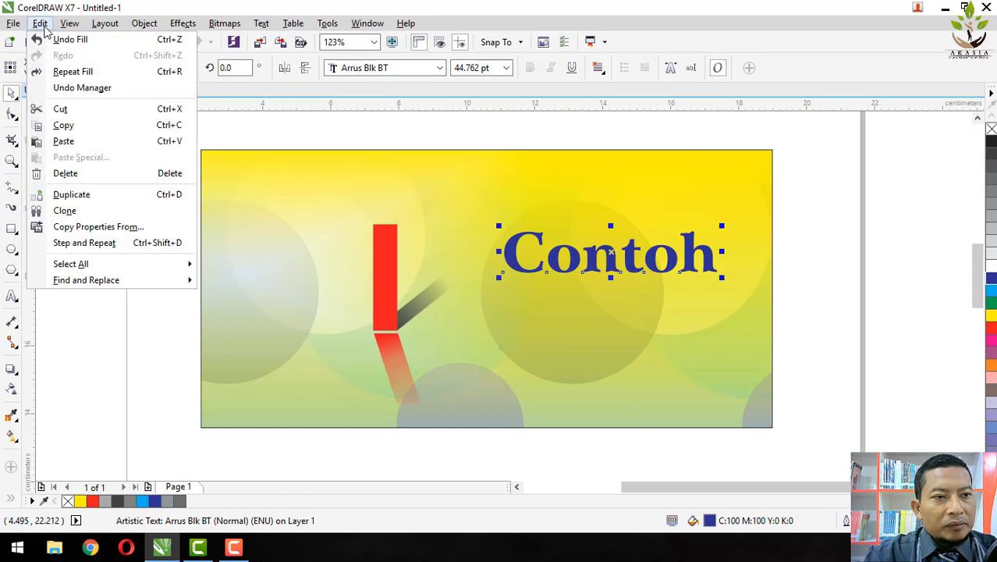
{"action": "left_click", "coordinate": [60, 142]}
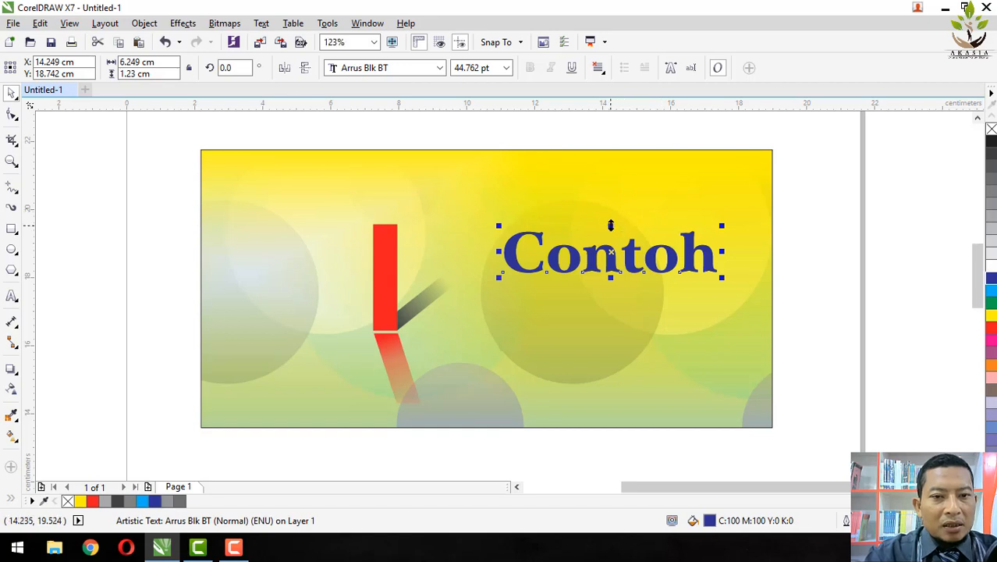
{"action": "left_click_drag", "start_coordinate": [611, 226], "coordinate": [617, 315]}
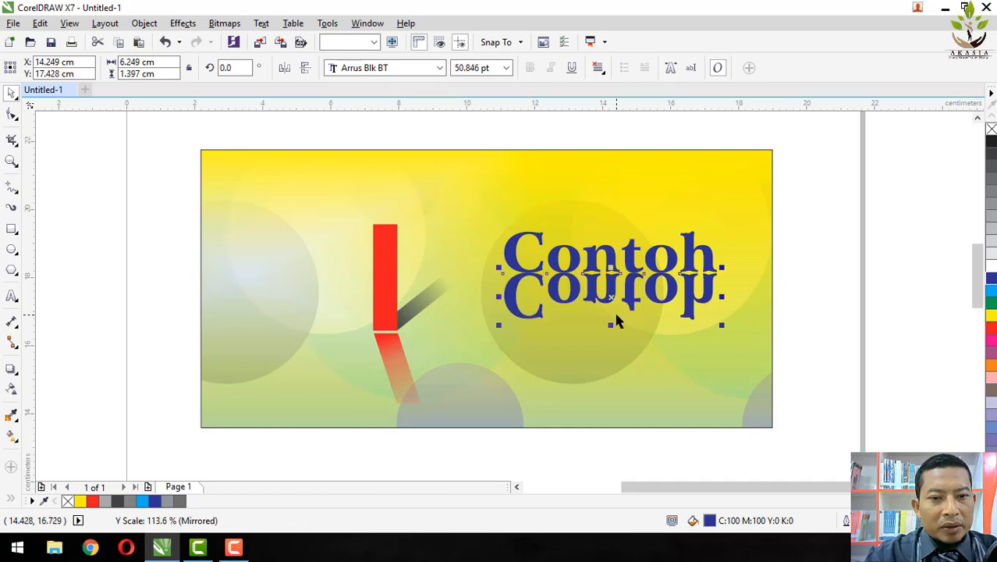
Step: Skew the mirrored Contoh copy slightly to the right, to about 6.27 cm overall width, and fill it with 90% black
{"action": "left_click", "coordinate": [614, 291]}
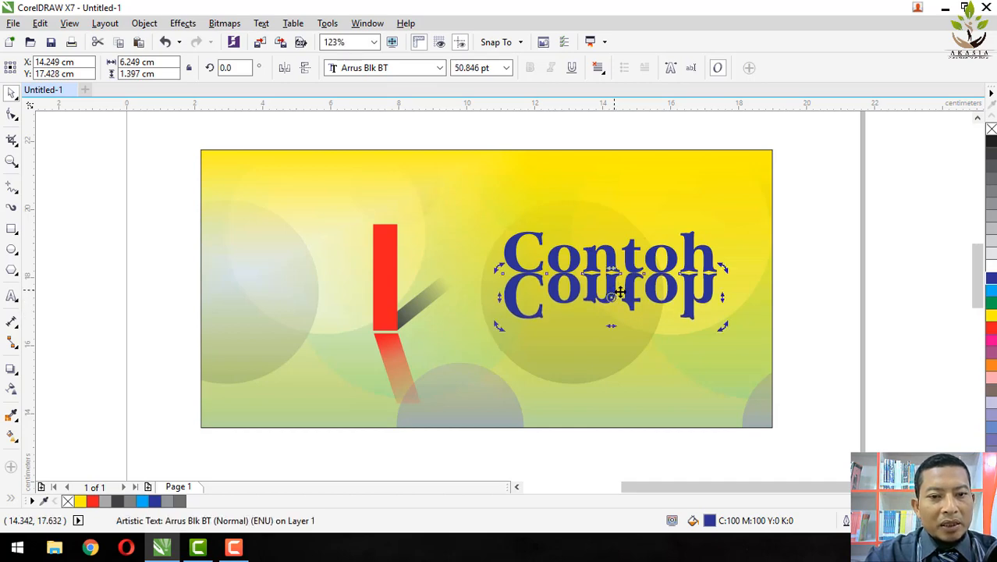
{"action": "left_click_drag", "start_coordinate": [612, 326], "coordinate": [636, 331]}
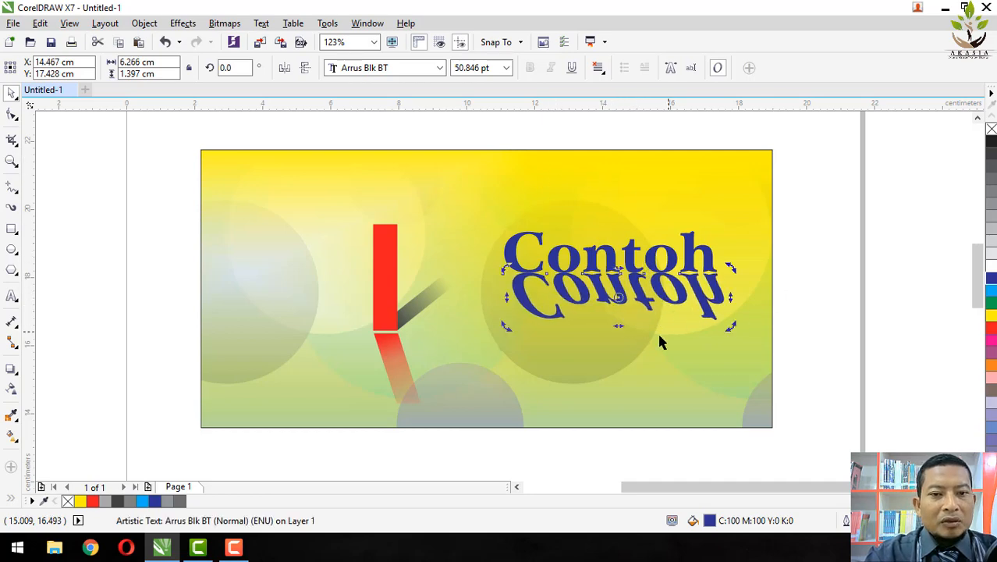
{"action": "left_click", "coordinate": [658, 337]}
{"action": "left_click", "coordinate": [651, 308]}
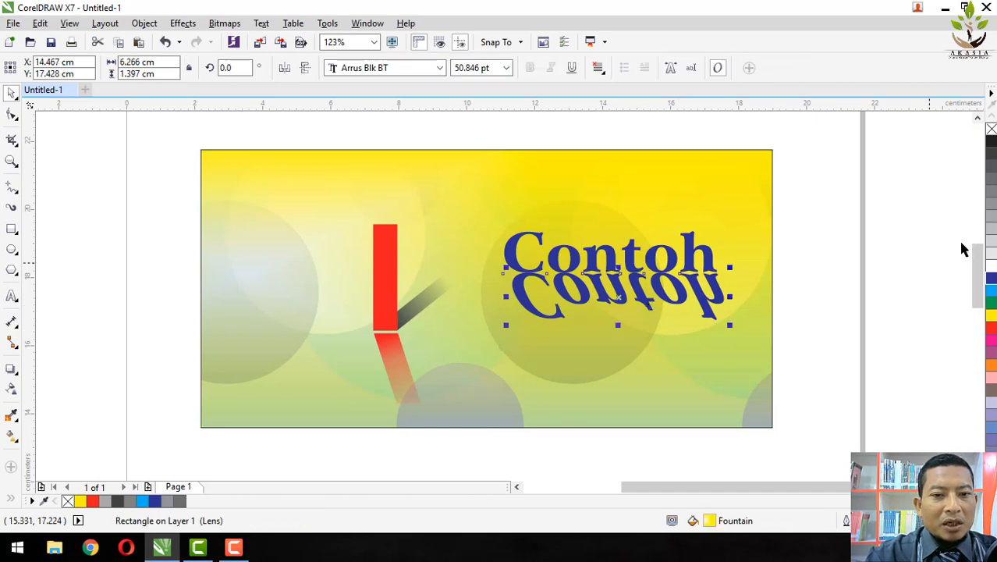
{"action": "left_click", "coordinate": [991, 156]}
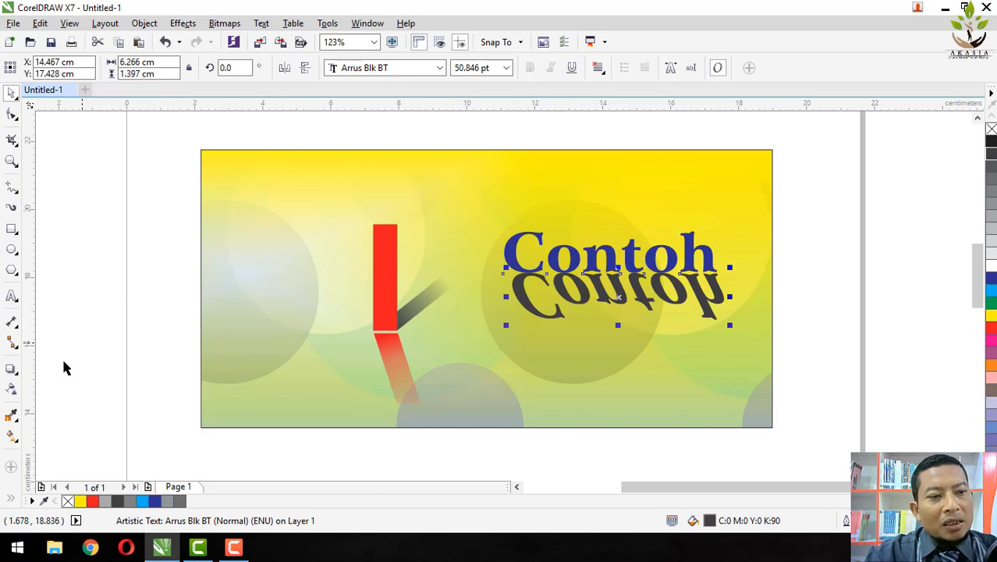
Step: Apply a linear transparency to the mirrored text, fading downward, with its start point raised into the blue Contoh title
{"action": "left_click", "coordinate": [14, 389]}
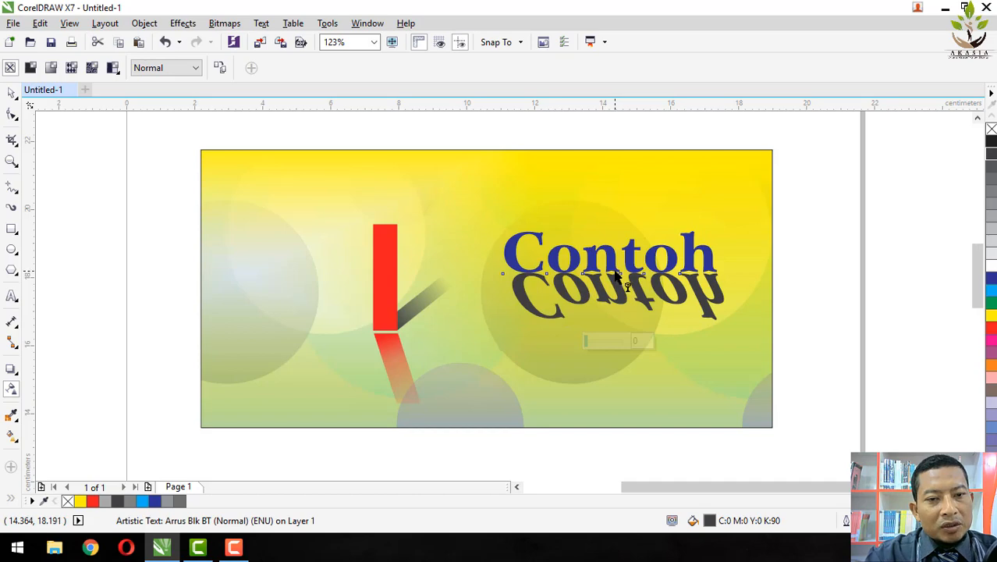
{"action": "left_click_drag", "start_coordinate": [614, 274], "coordinate": [617, 307]}
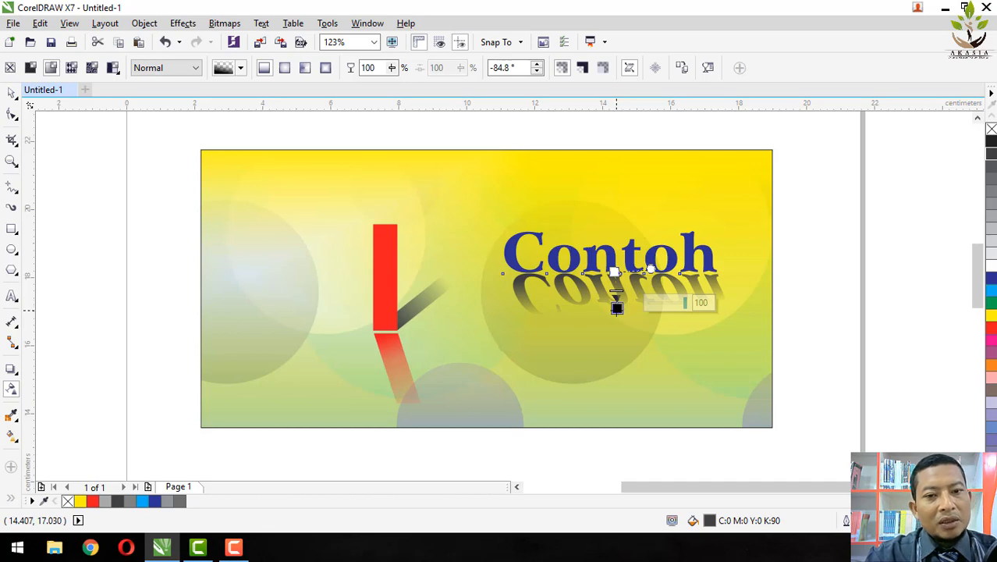
{"action": "left_click_drag", "start_coordinate": [617, 308], "coordinate": [610, 251]}
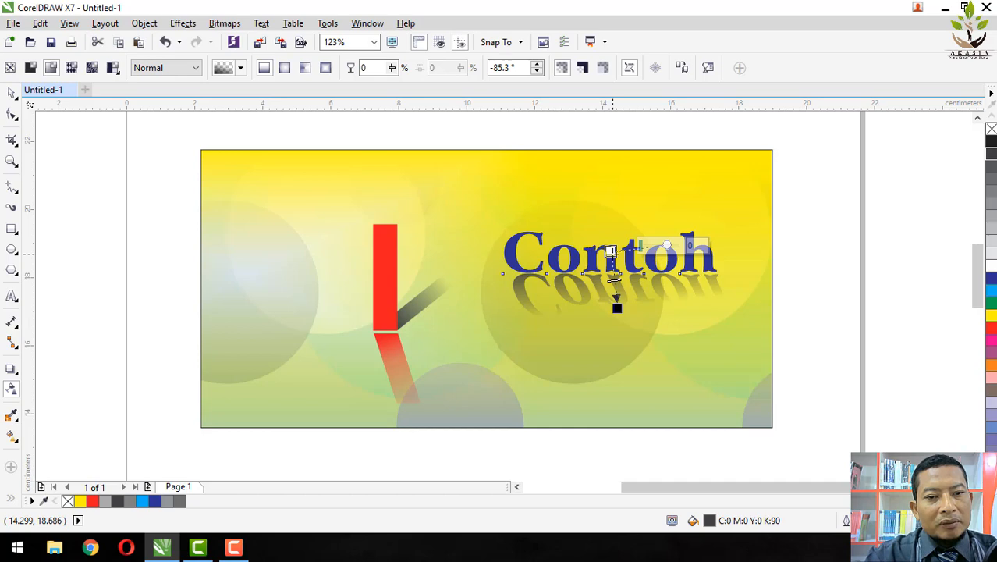
{"action": "left_click", "coordinate": [9, 95]}
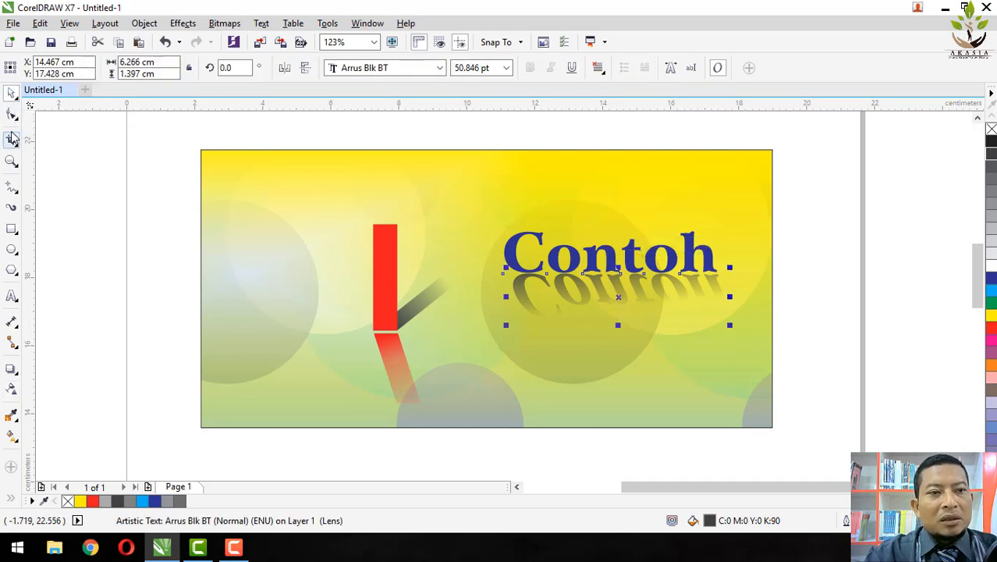
{"action": "left_click", "coordinate": [519, 385]}
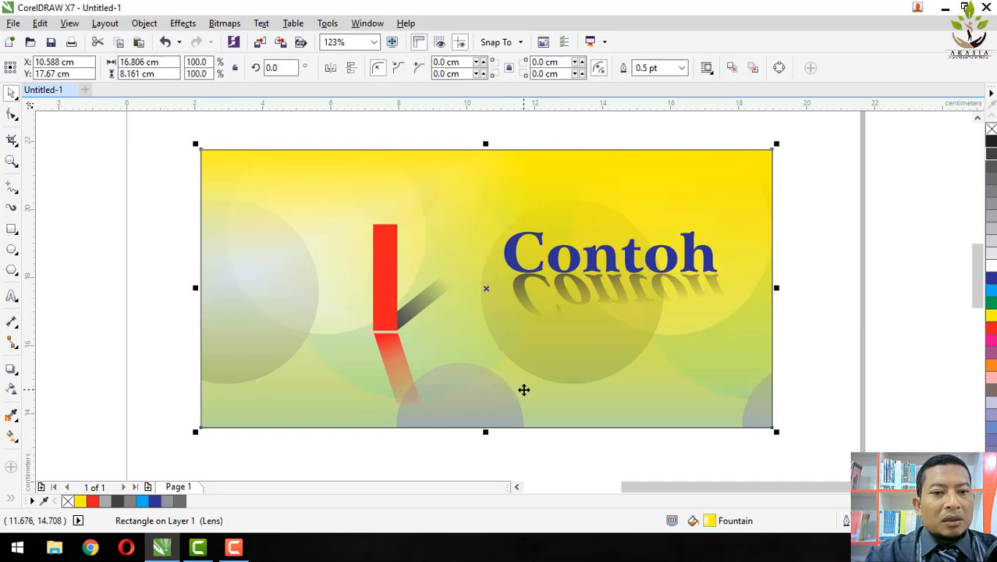